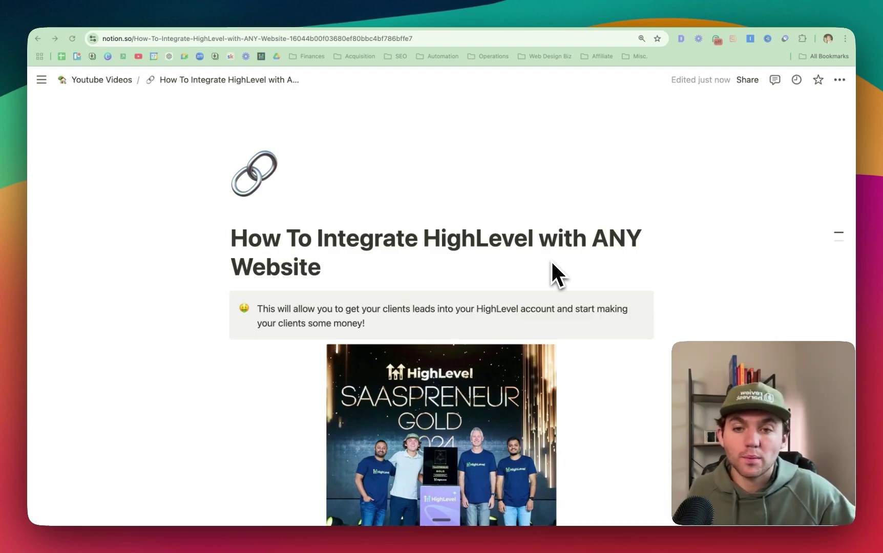
Step: Scroll down through the HighLevel forms list to reach the Basic Contact Form
scroll(650, 230, down, 3)
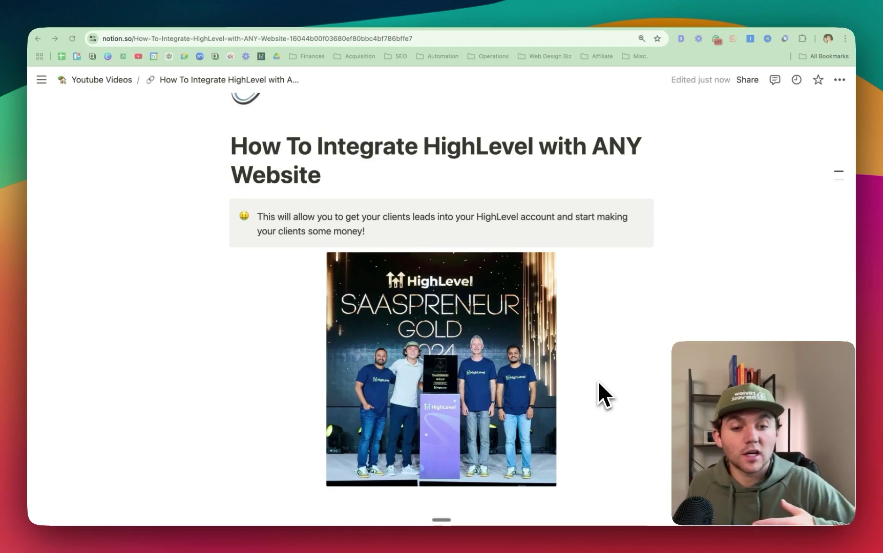
scroll(597, 379, down, 5)
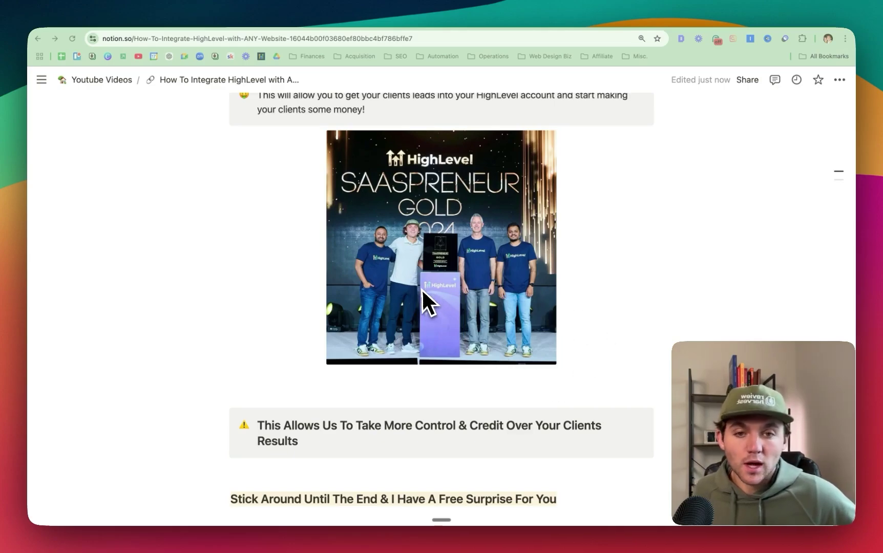
scroll(456, 300, down, 1)
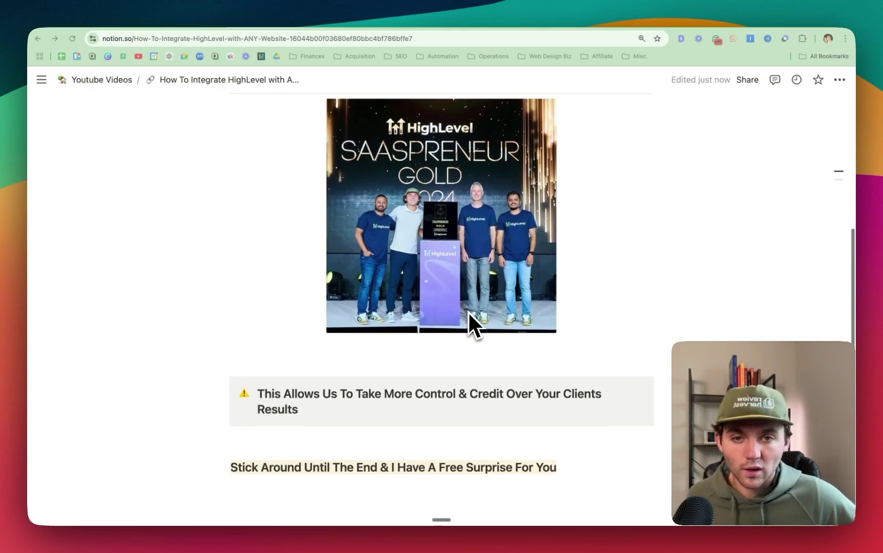
scroll(468, 313, down, 4)
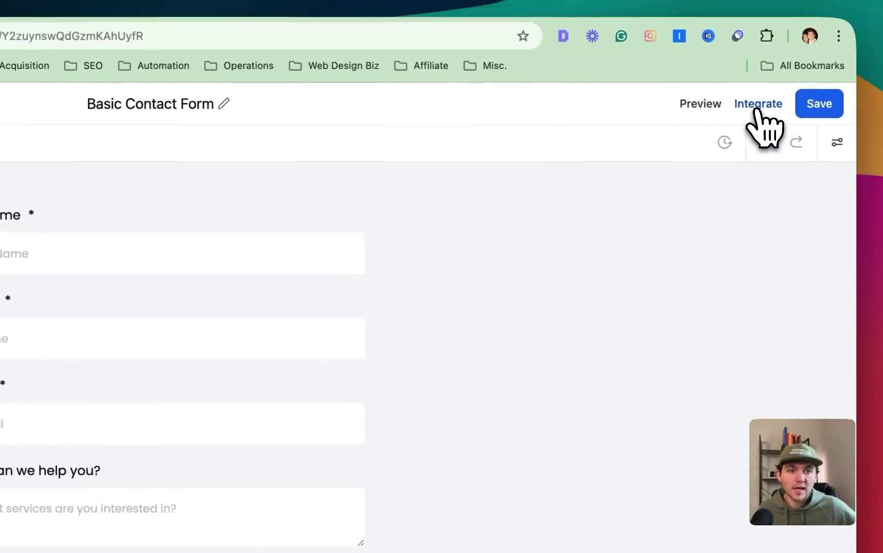
Step: Copy the form's embed code, comparing Popup, Polite slide-in and Sticky sidebar before choosing Inline
click(821, 52)
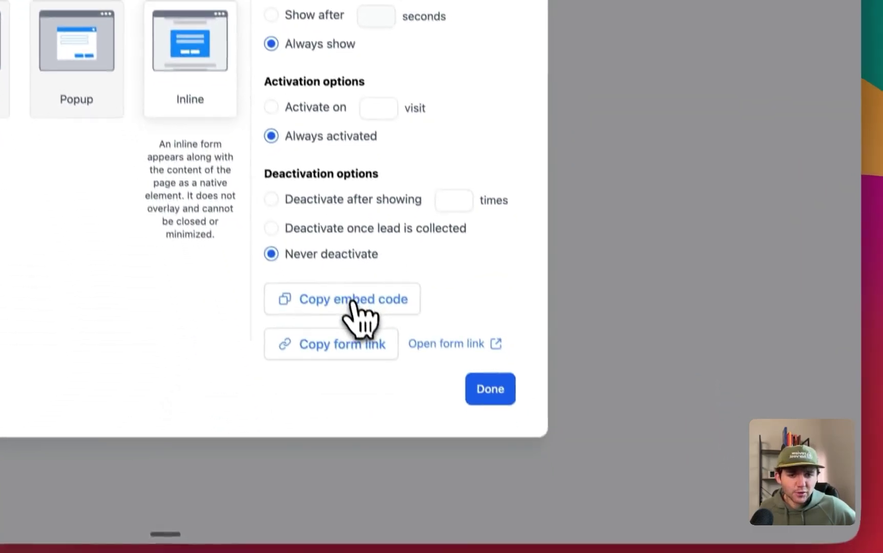
click(400, 453)
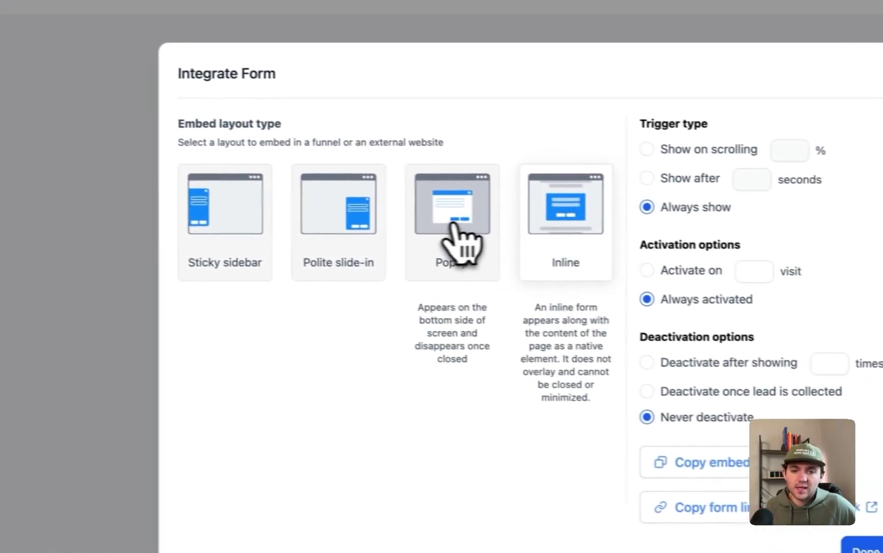
click(280, 199)
mouse_move(350, 228)
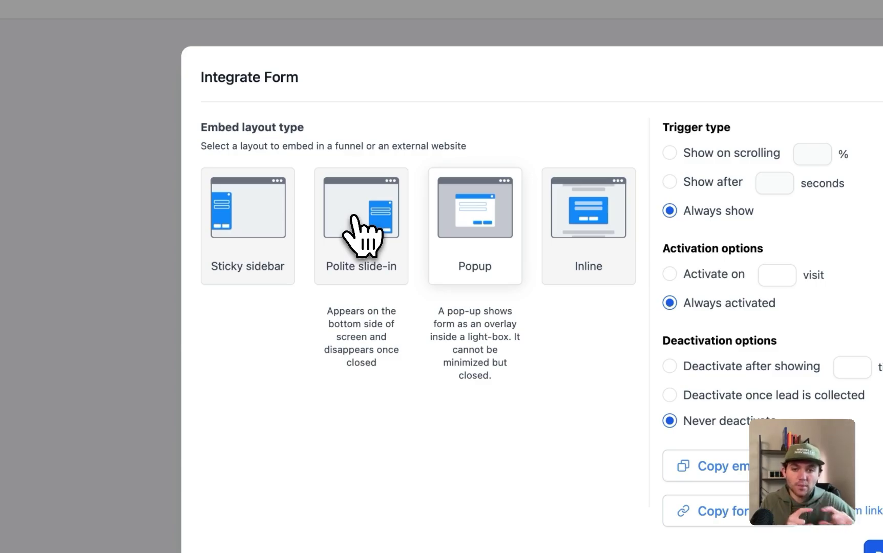
click(353, 217)
click(234, 218)
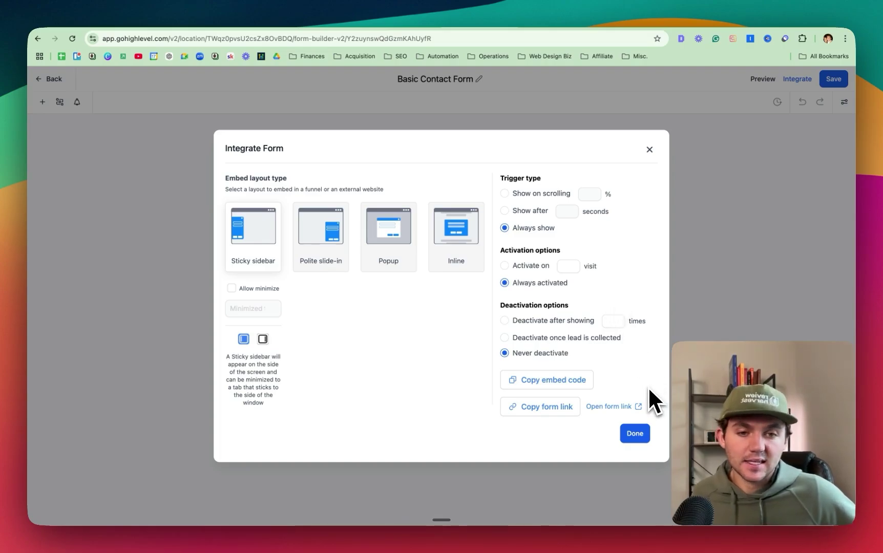
mouse_move(437, 251)
click(366, 179)
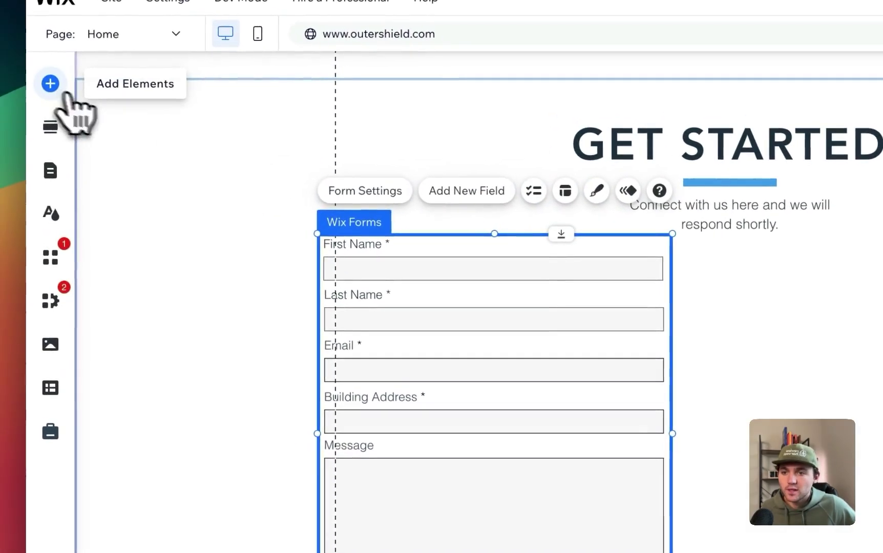
Step: Add an Embed HTML element from Embed Code and move it to the right
click(49, 83)
click(256, 369)
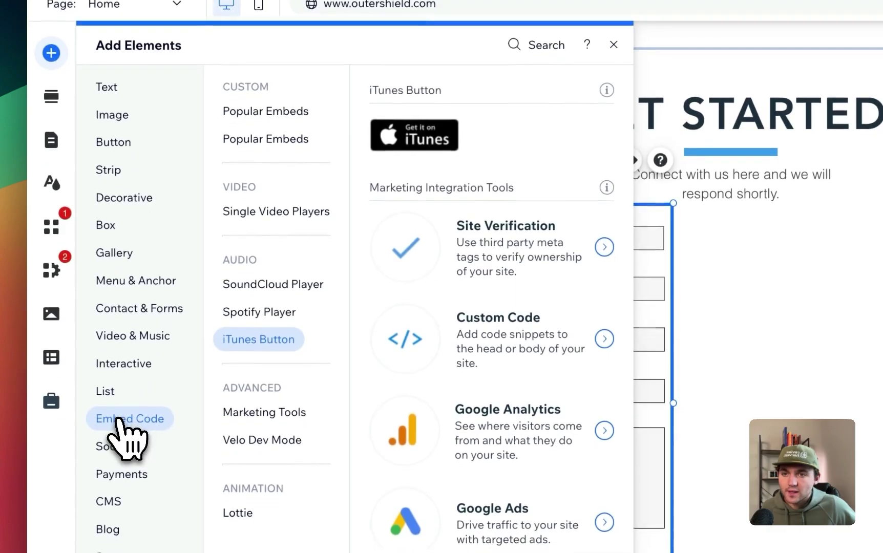
scroll(364, 206, up, 10)
click(297, 112)
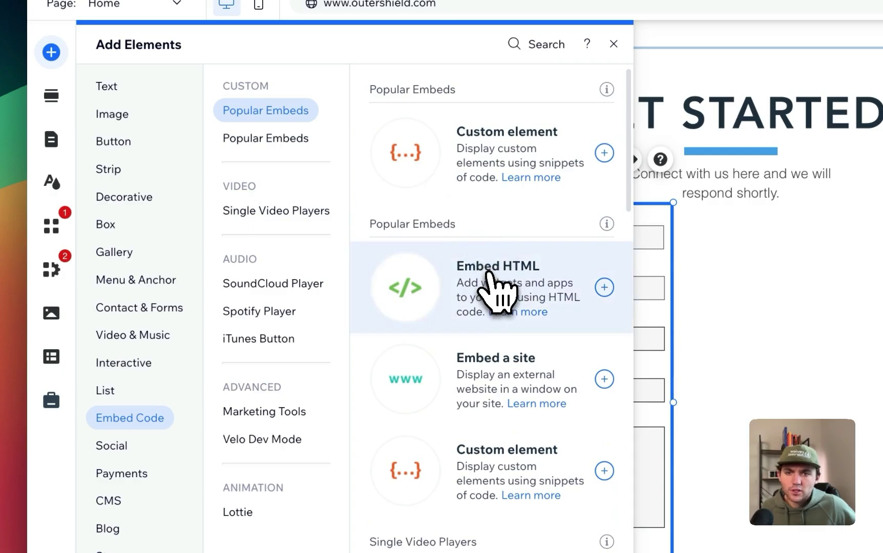
click(502, 297)
drag(728, 306, 882, 295)
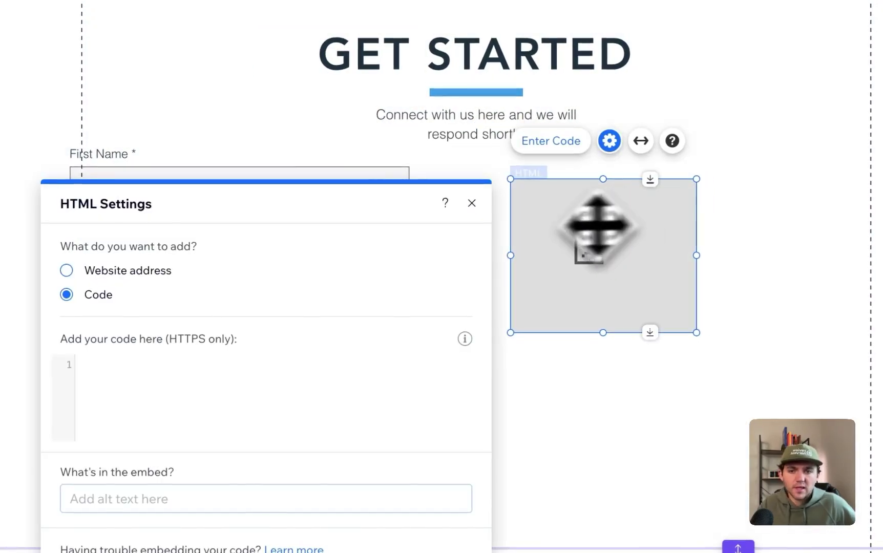
Step: Paste the HighLevel embed code into the HTML element and apply it
click(155, 366)
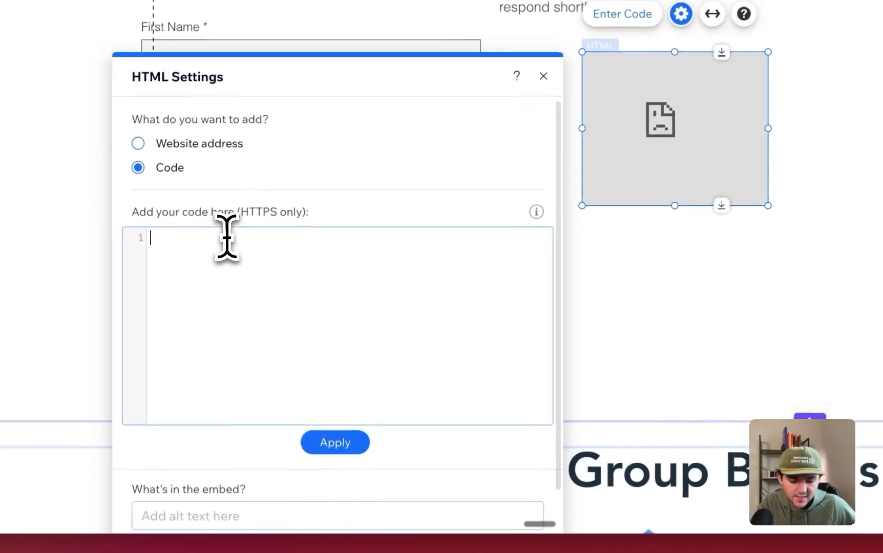
key(super+v)
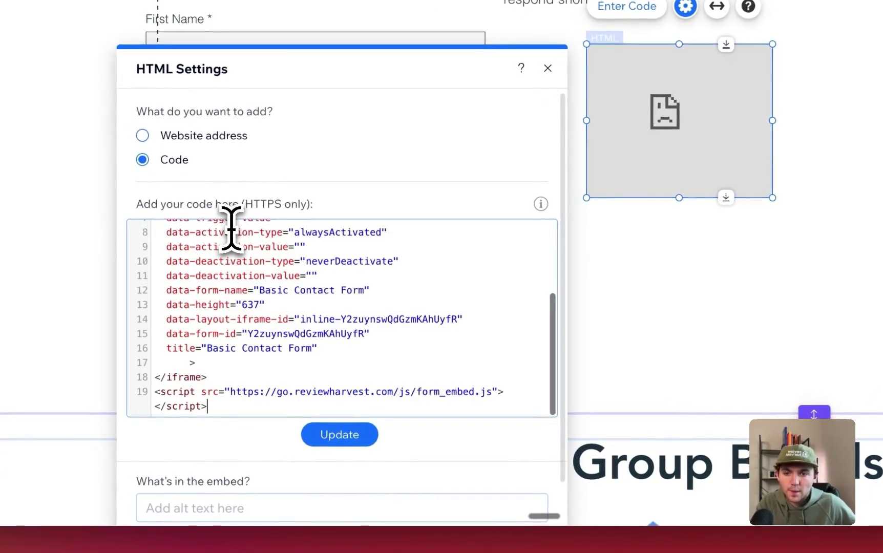
click(339, 435)
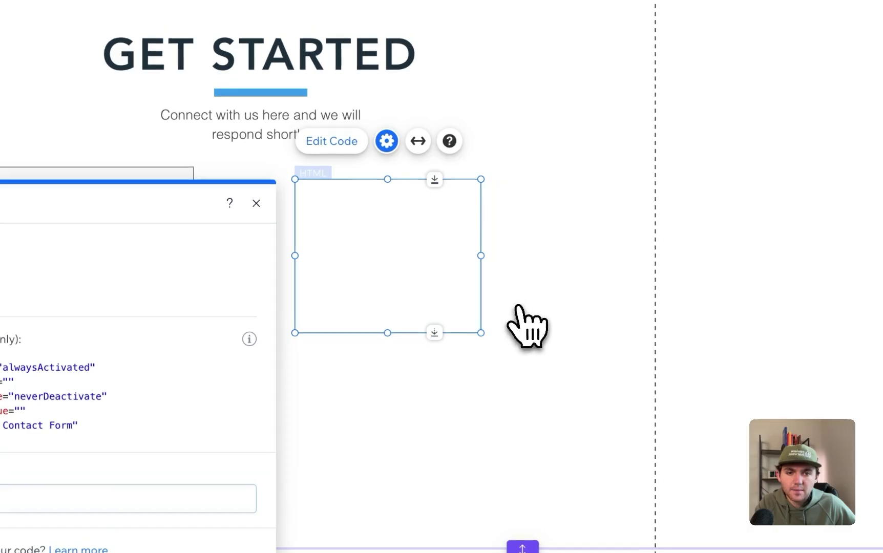
Step: Move the embedded form under the Get Started heading and enlarge it until fully visible
drag(393, 265, 301, 211)
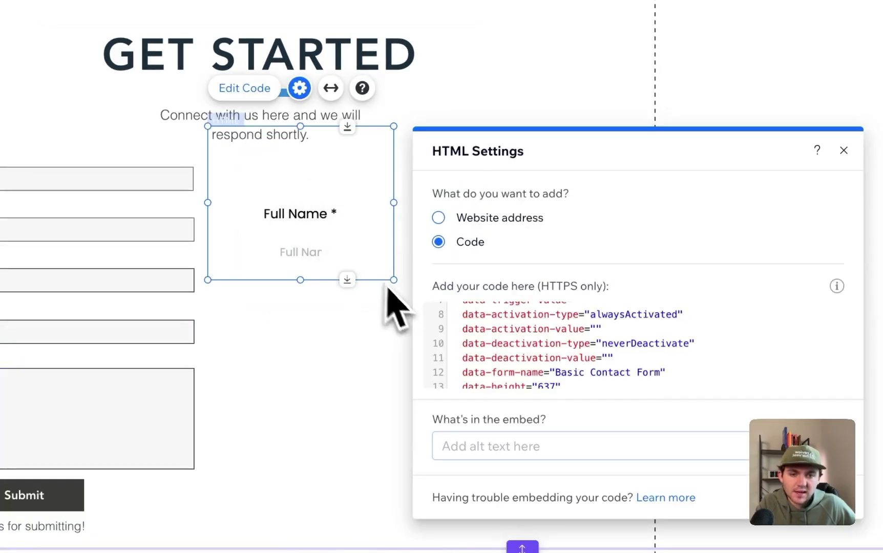
drag(390, 279, 696, 487)
drag(688, 434, 365, 216)
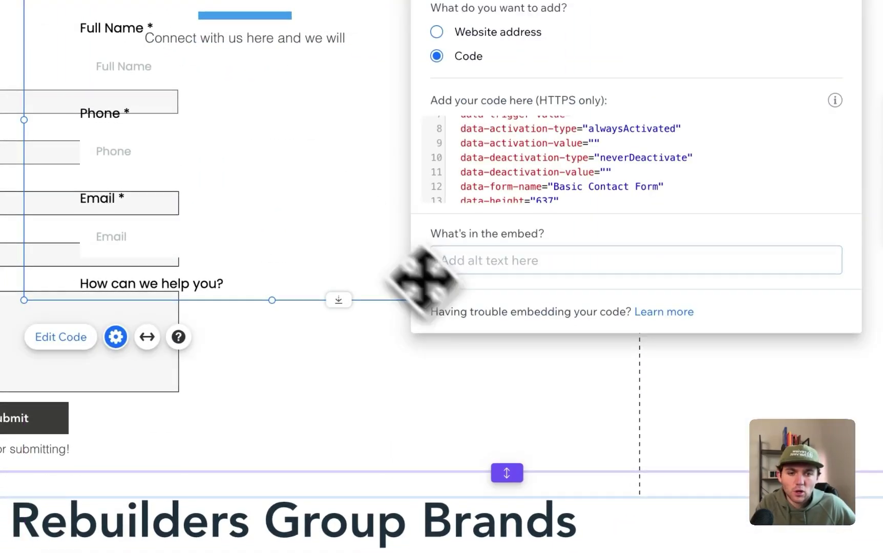
drag(460, 328, 441, 467)
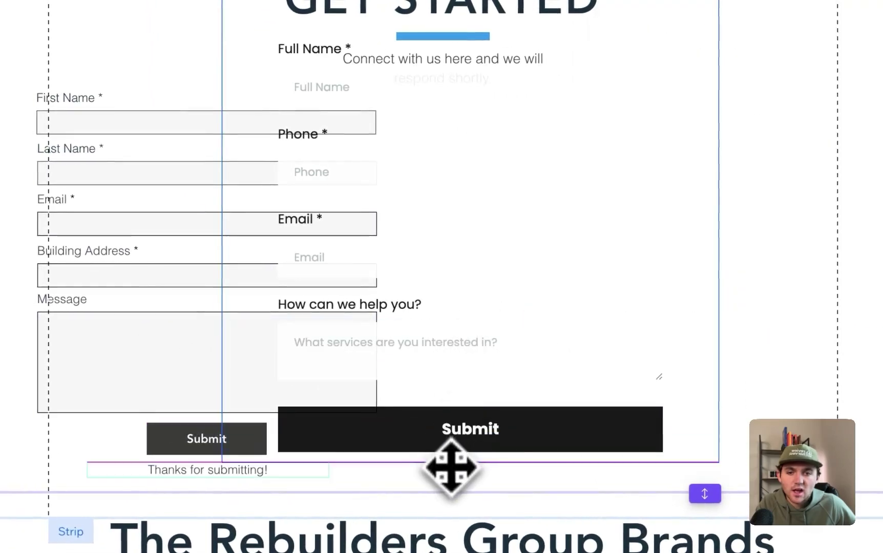
drag(507, 294, 498, 245)
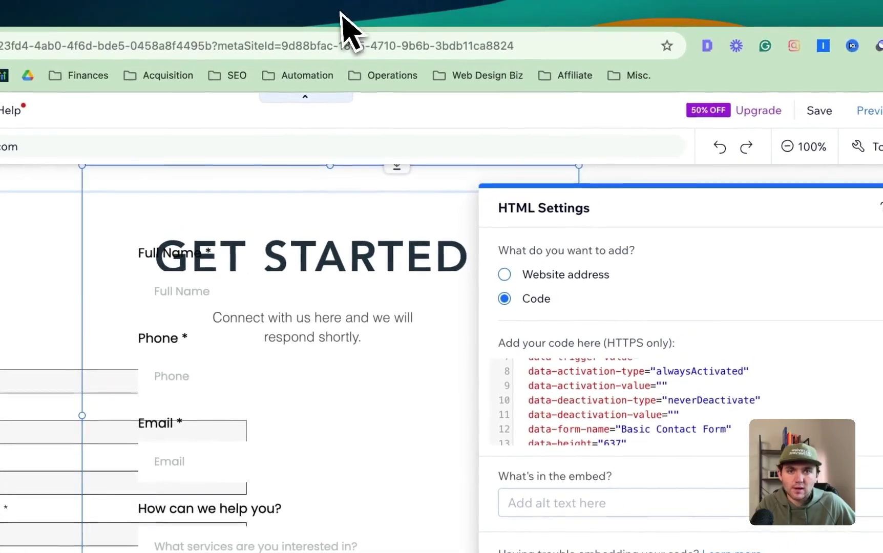
Step: Check the Phone and Full Name field settings in the HighLevel form builder
click(341, 11)
click(351, 307)
click(356, 151)
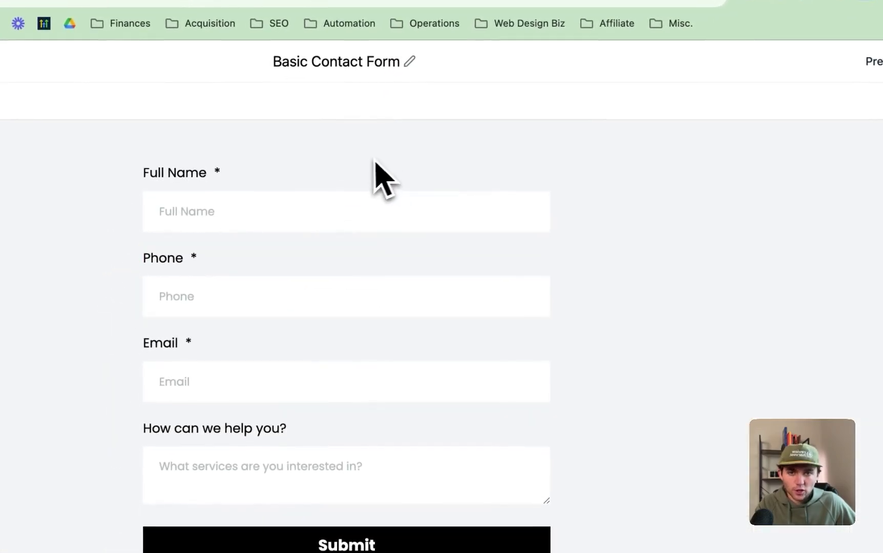
click(352, 190)
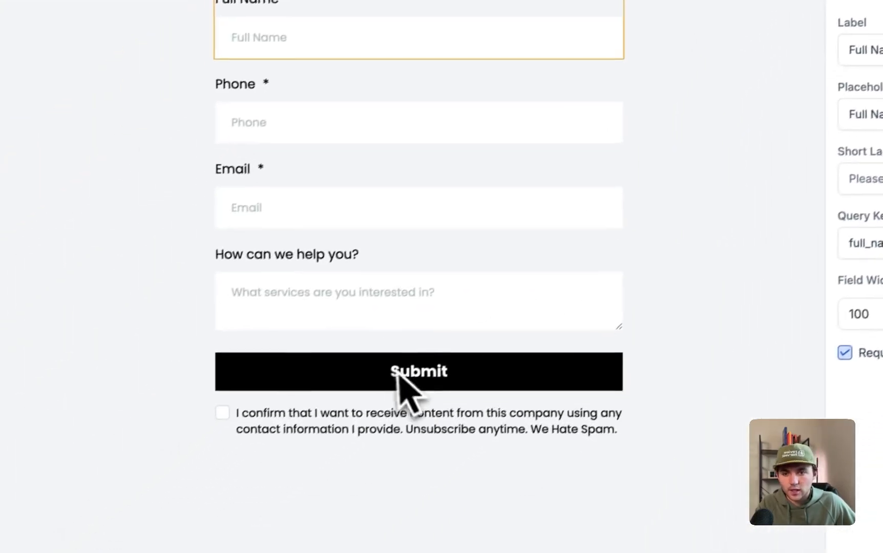
Step: Back in the Wix editor, move the embedded form up off the original Wix form
click(581, 35)
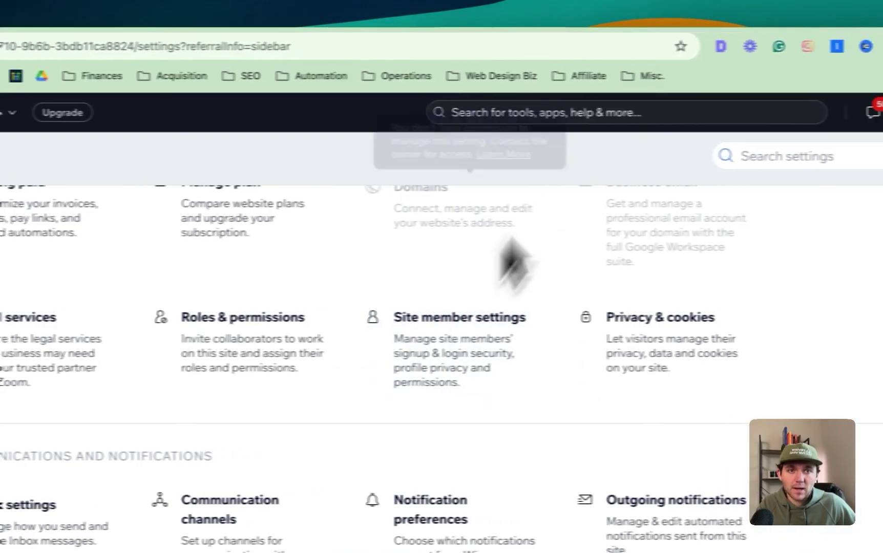
click(631, 29)
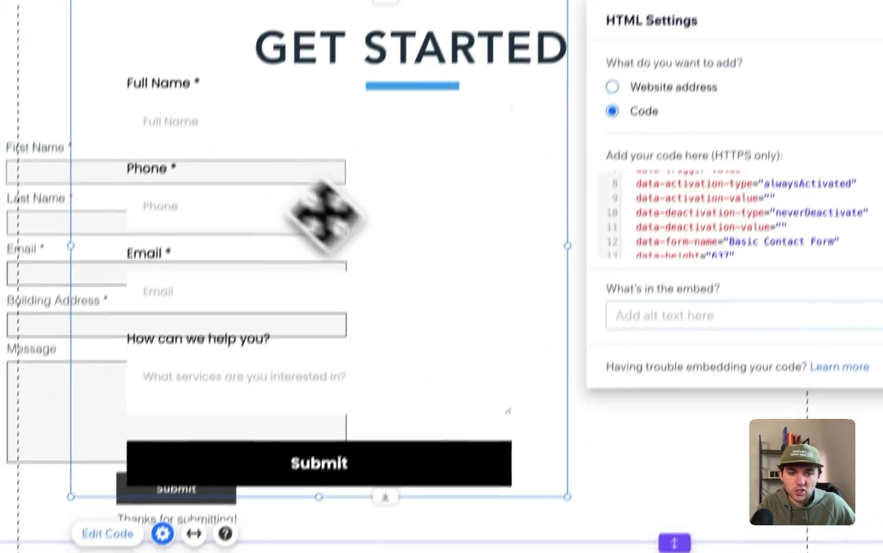
drag(526, 398, 547, 266)
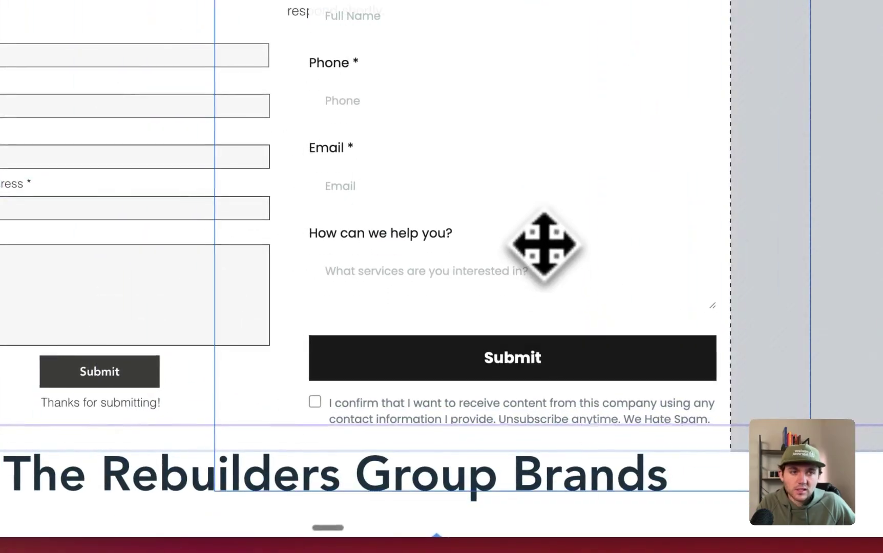
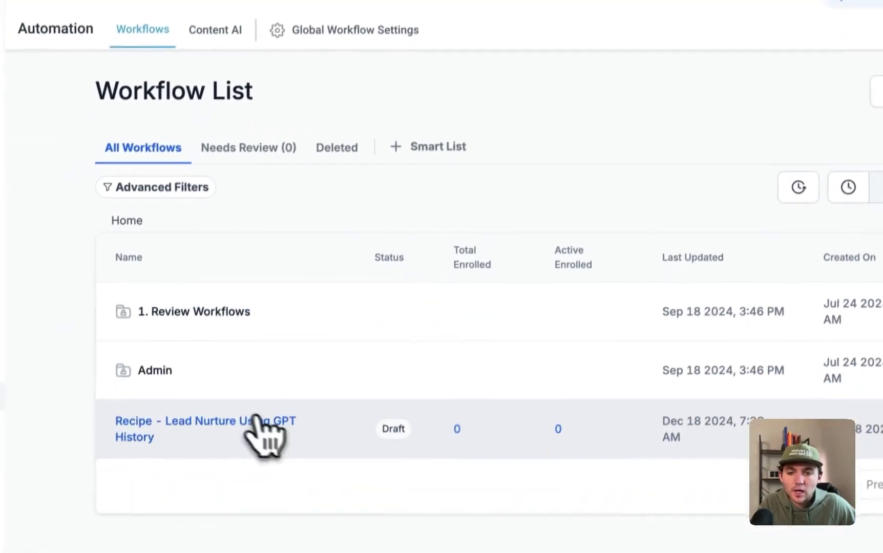
Step: Open the Recipe - Lead Nurture Using GPT History workflow and select its Form Submitted trigger
click(181, 542)
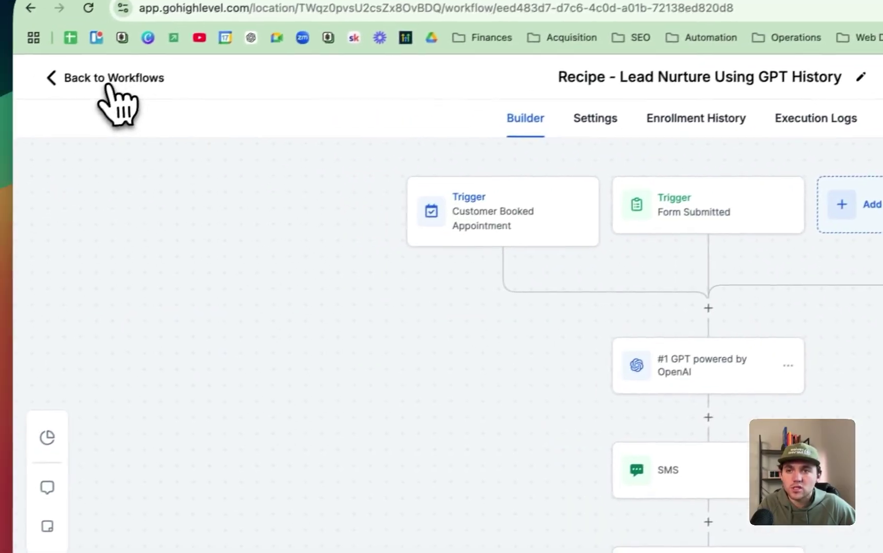
click(109, 83)
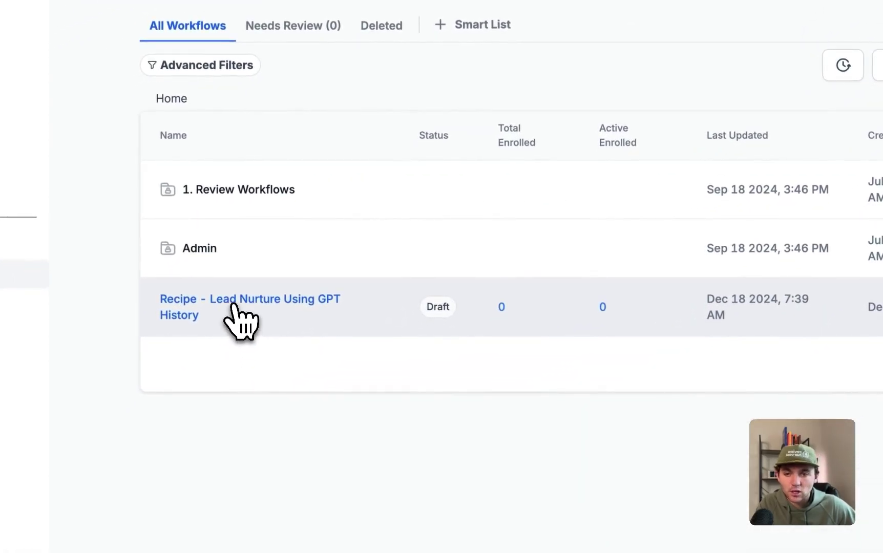
click(225, 309)
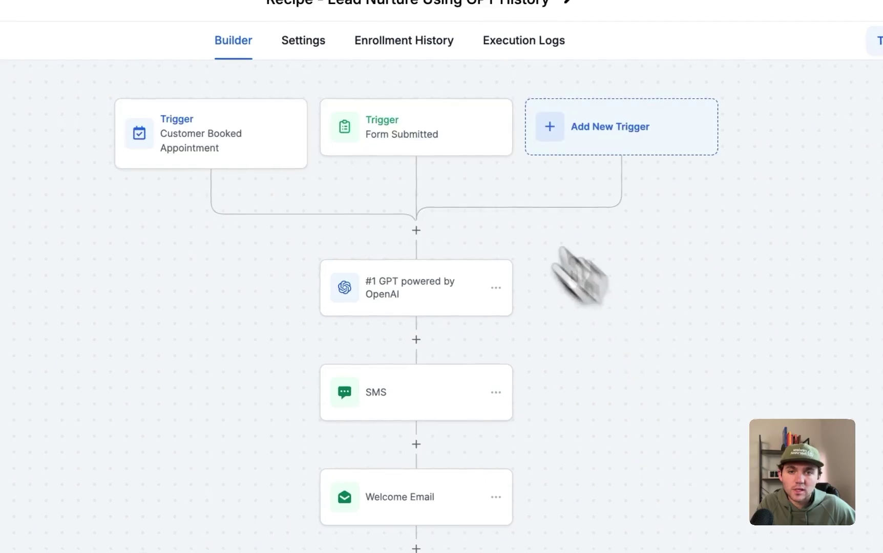
click(434, 156)
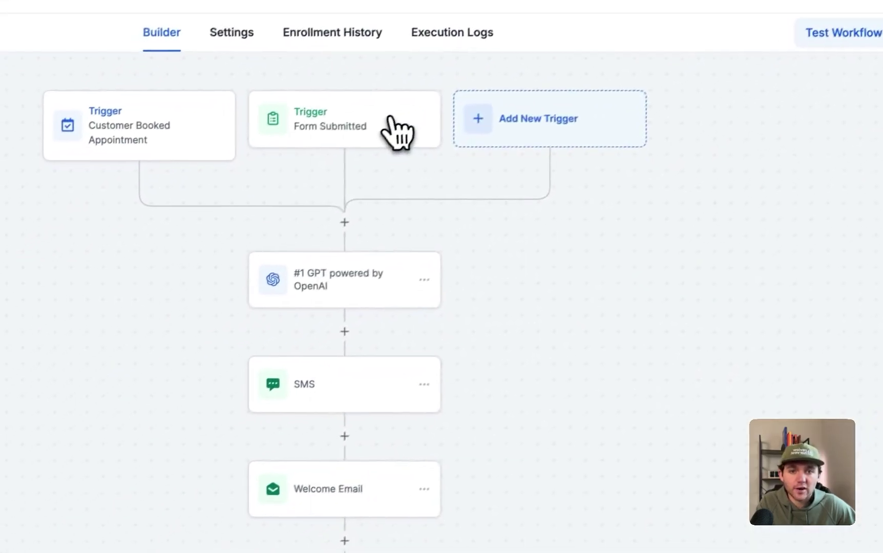
Step: Add a 'Form is' filter set to Basic Contact Form on the Form Submitted trigger
click(398, 135)
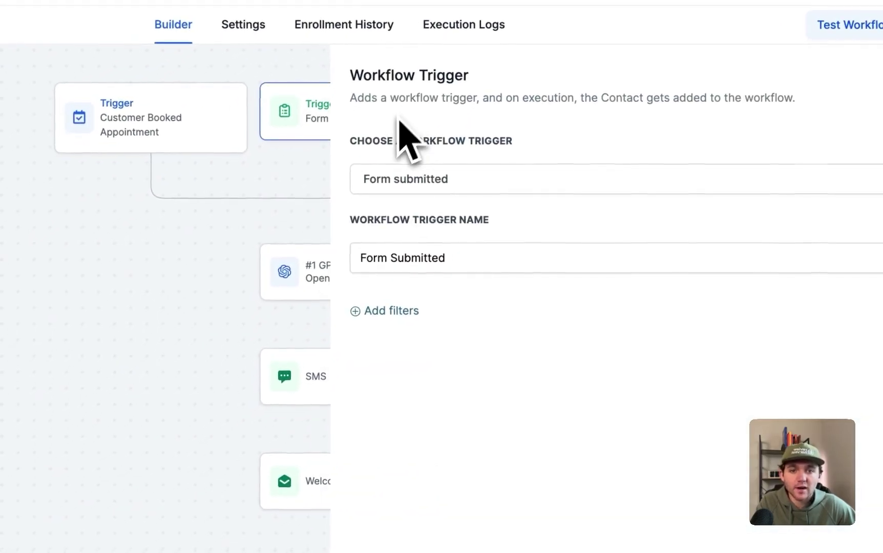
click(392, 310)
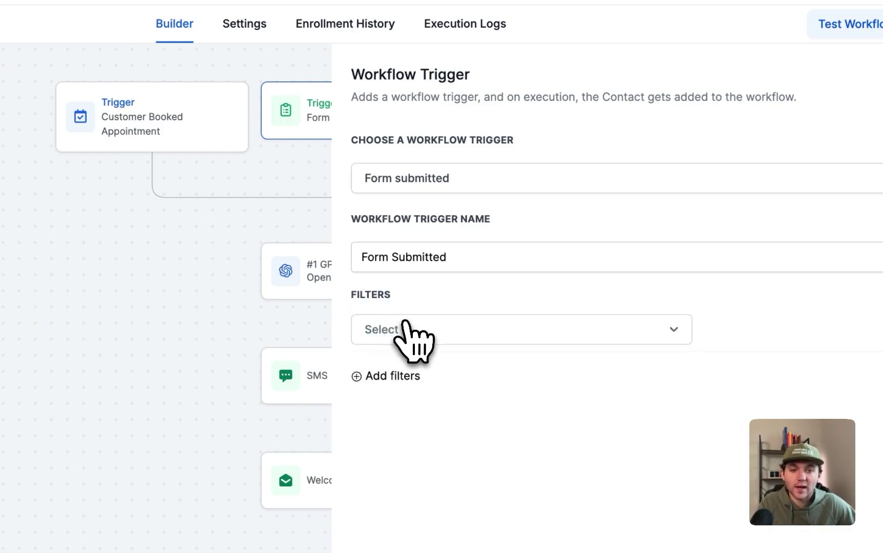
click(408, 330)
click(376, 438)
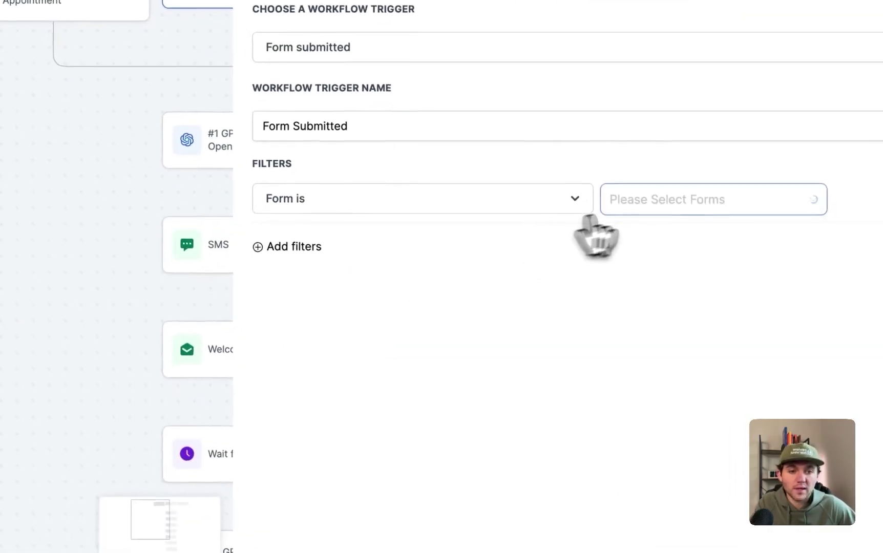
click(762, 339)
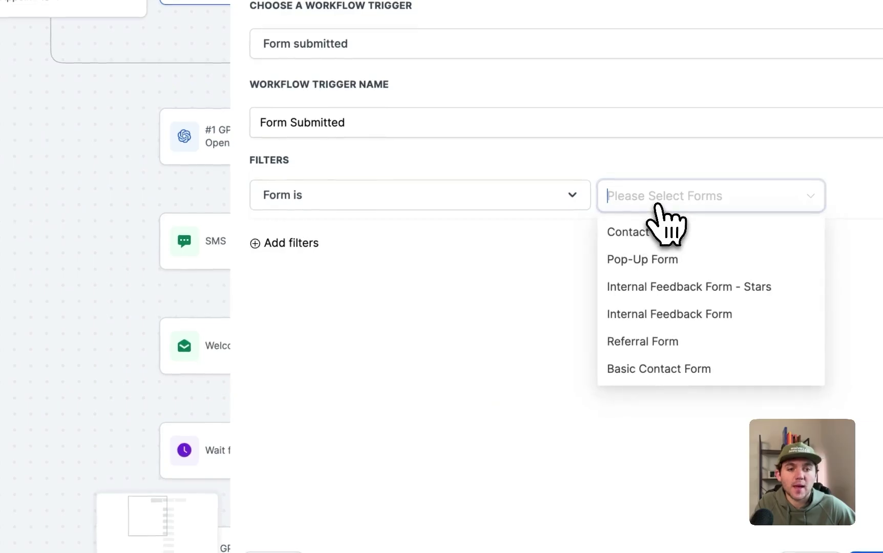
click(650, 368)
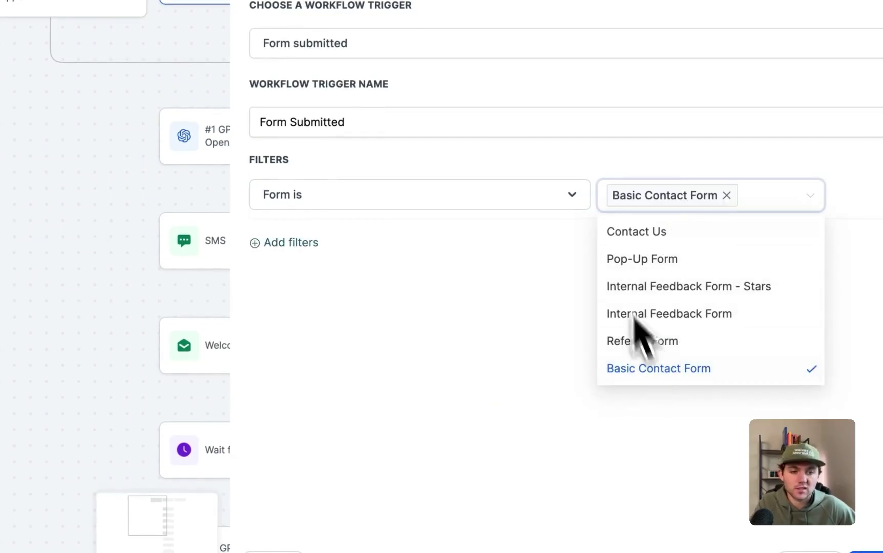
click(438, 297)
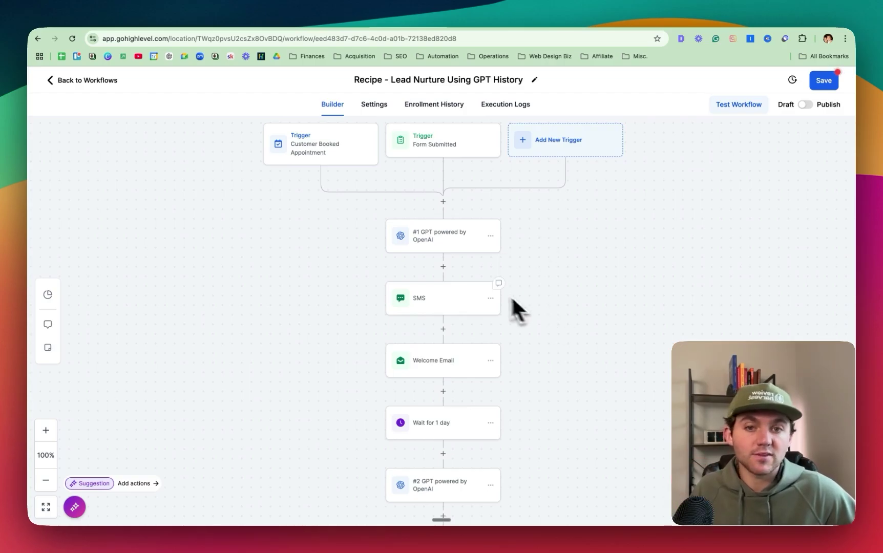
Step: Review the workflow's SMS and Welcome Email steps
scroll(491, 289, down, 1)
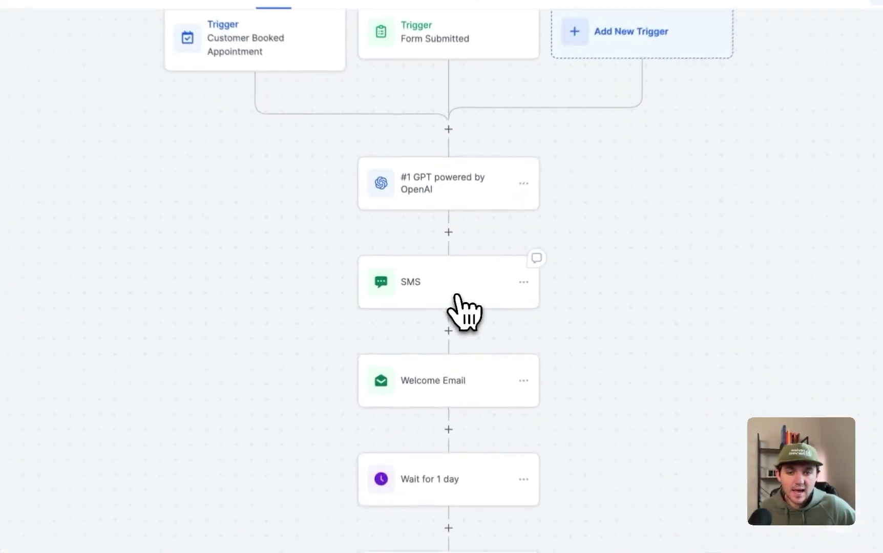
click(447, 296)
scroll(439, 334, down, 5)
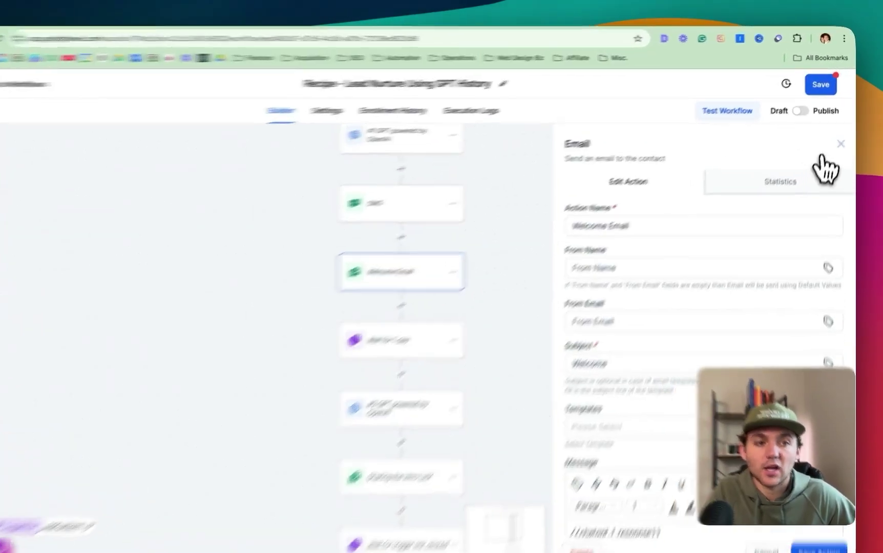
click(843, 134)
scroll(310, 436, up, 7)
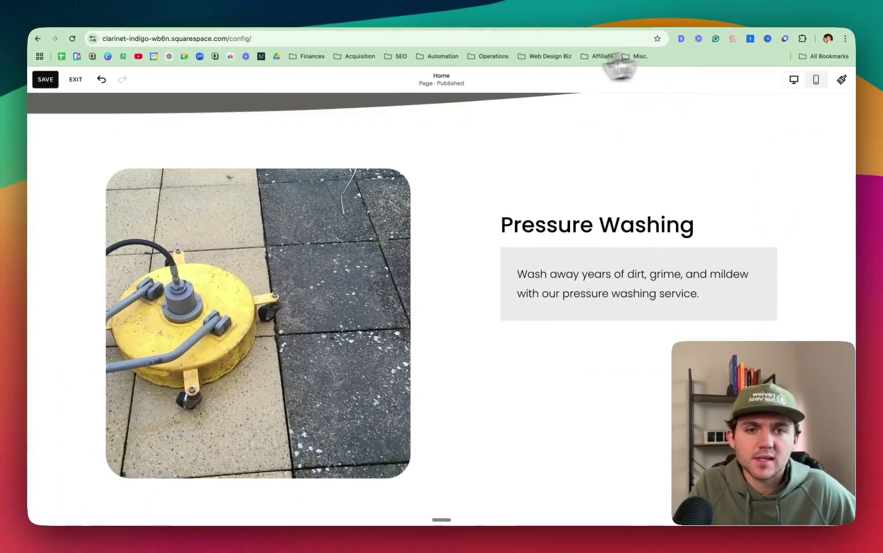
Step: Save the Home page and add an Embed block under Pressure Washing
scroll(375, 128, up, 15)
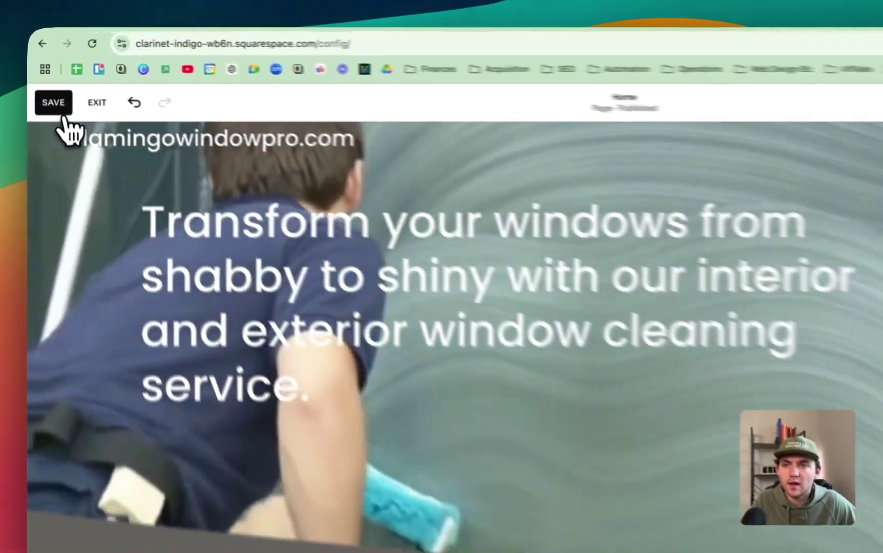
click(61, 112)
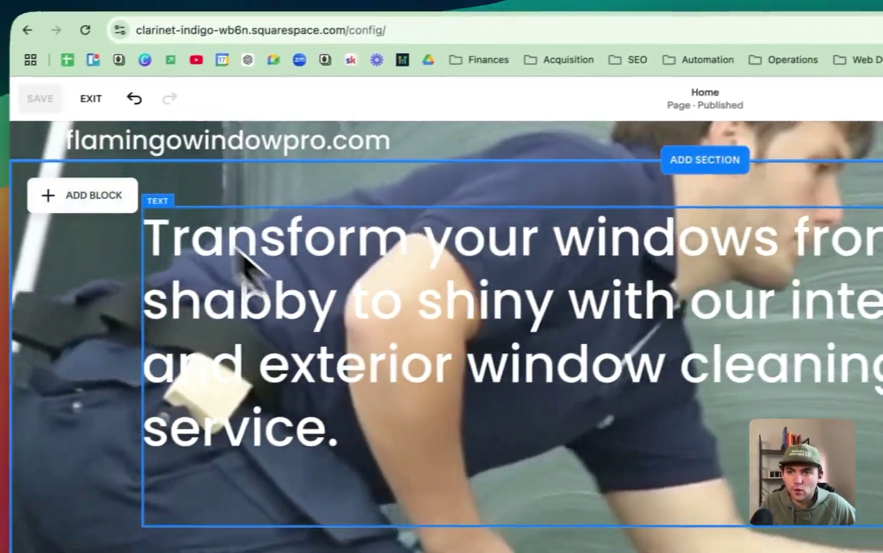
scroll(257, 270, down, 10)
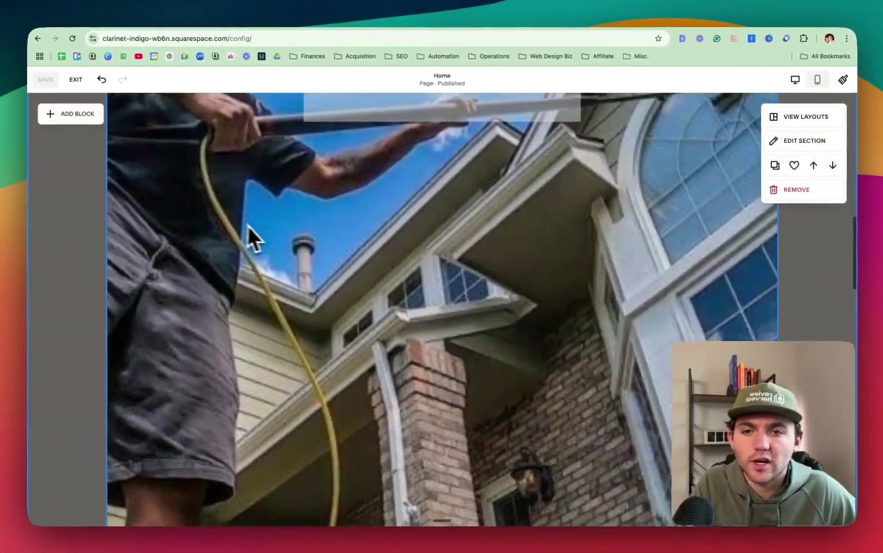
scroll(250, 225, down, 10)
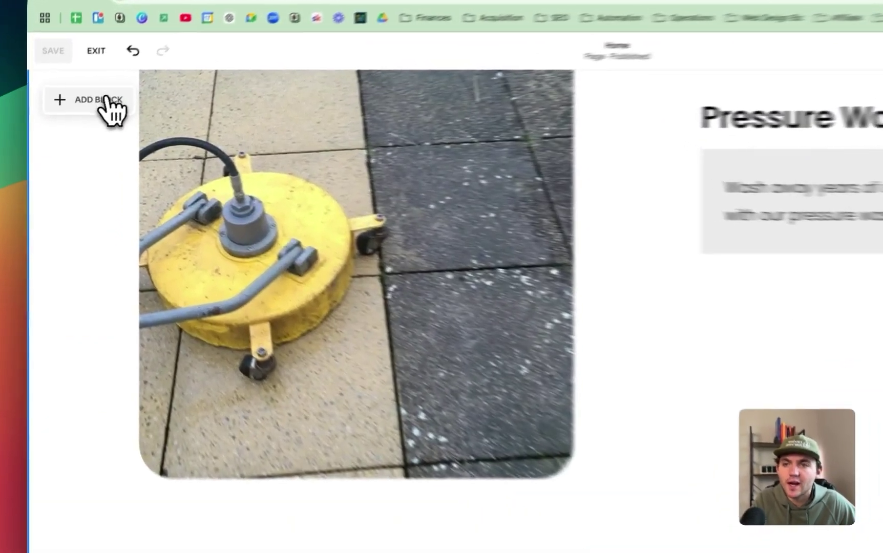
click(81, 115)
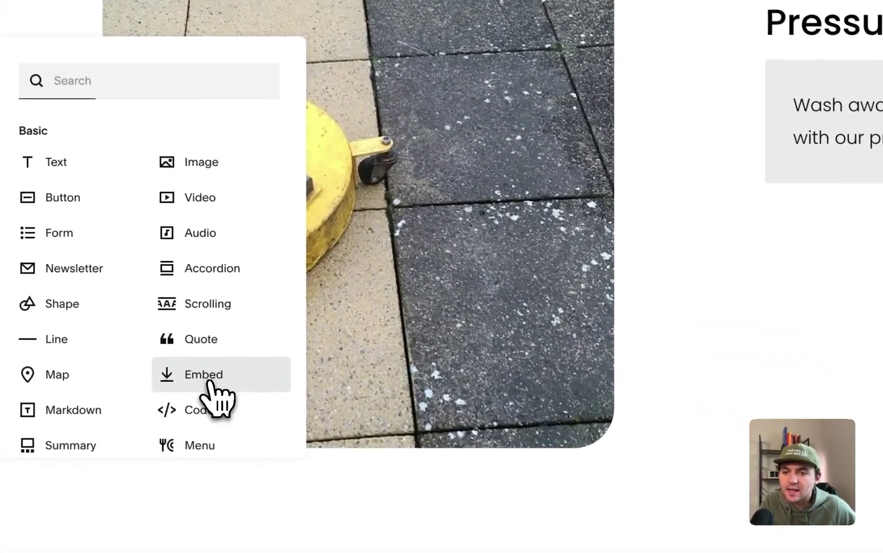
click(262, 467)
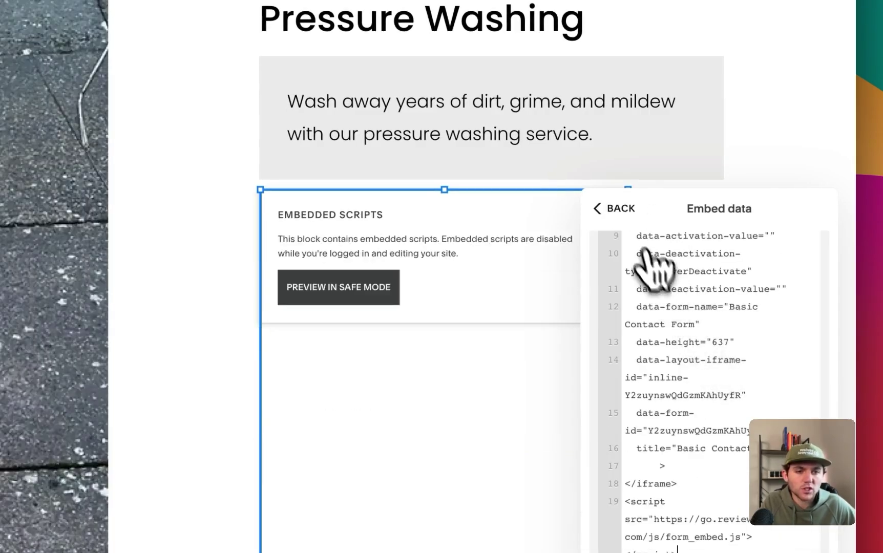
Step: Resize the embedded contact form block and close its settings
scroll(367, 175, down, 6)
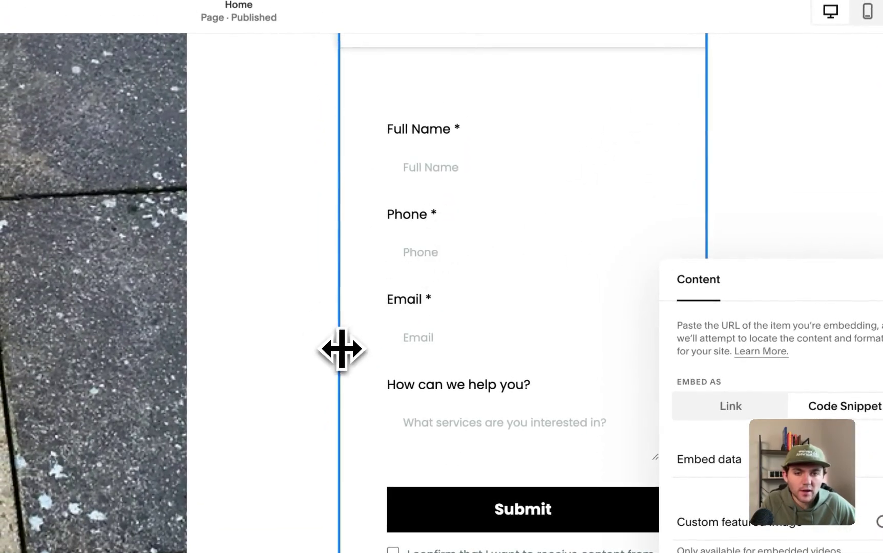
drag(341, 349, 425, 379)
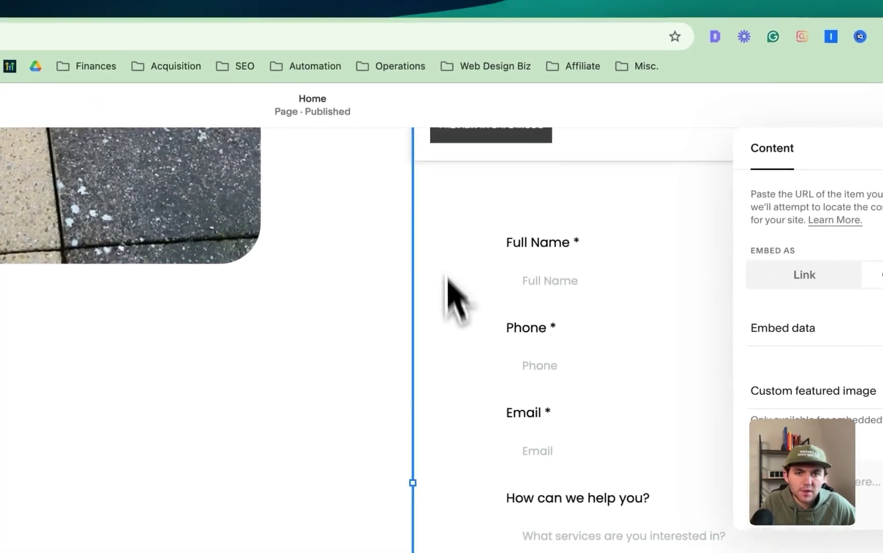
scroll(450, 297, down, 5)
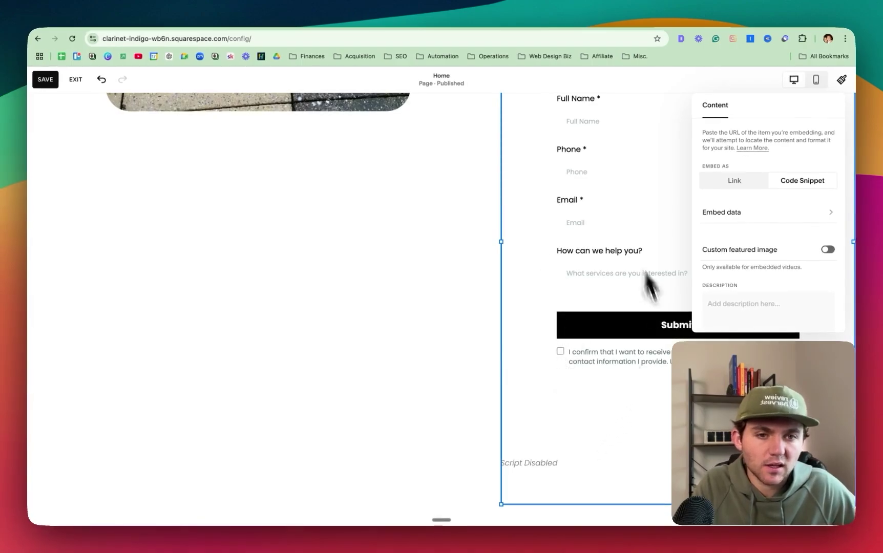
scroll(644, 276, up, 5)
scroll(546, 405, down, 10)
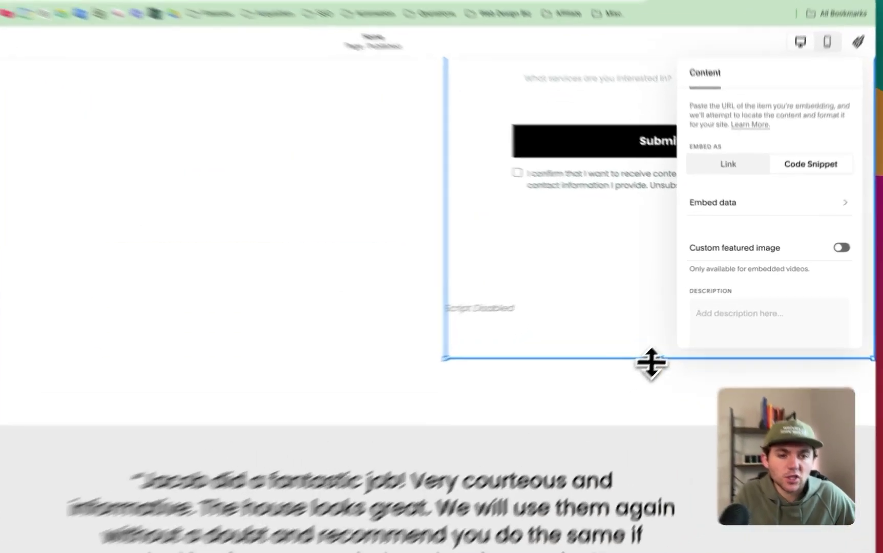
drag(671, 342, 686, 298)
drag(635, 313, 635, 287)
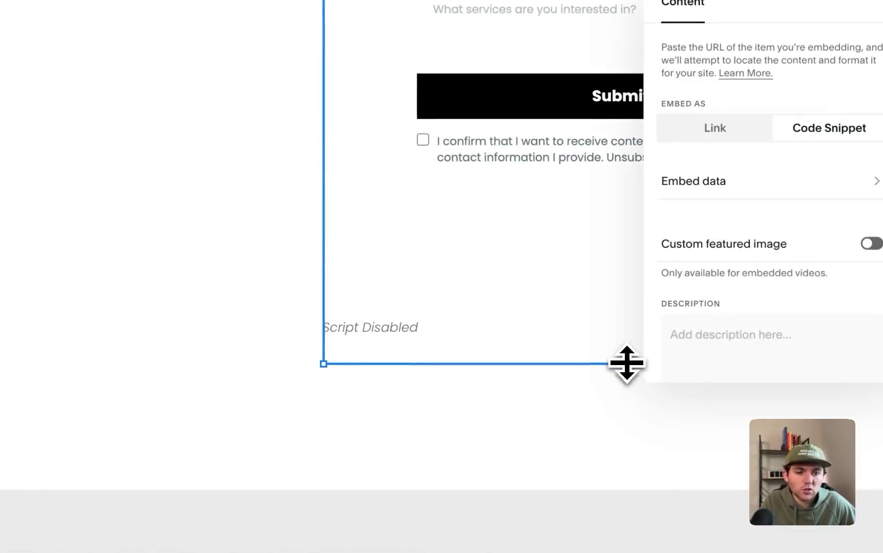
scroll(558, 227, up, 15)
key(Escape)
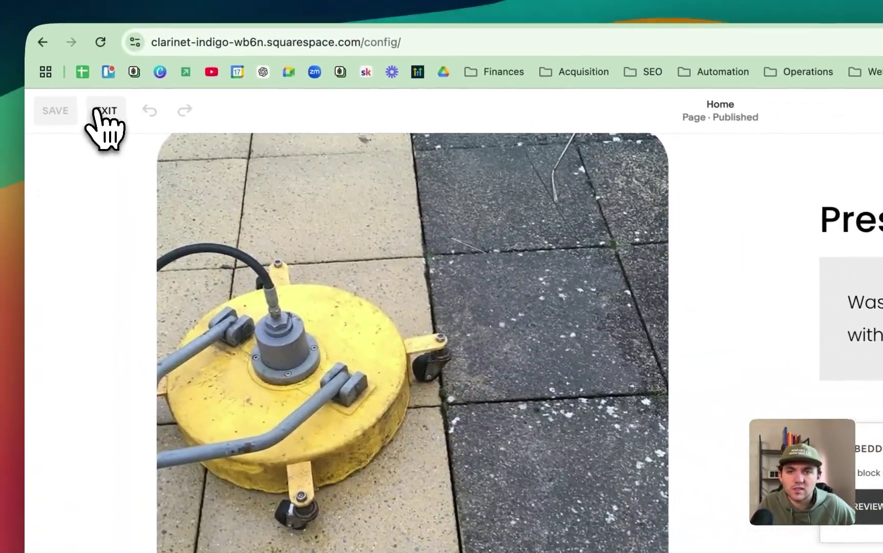
Step: Exit the editor and scroll the live site to view the form
click(92, 115)
scroll(524, 292, down, 15)
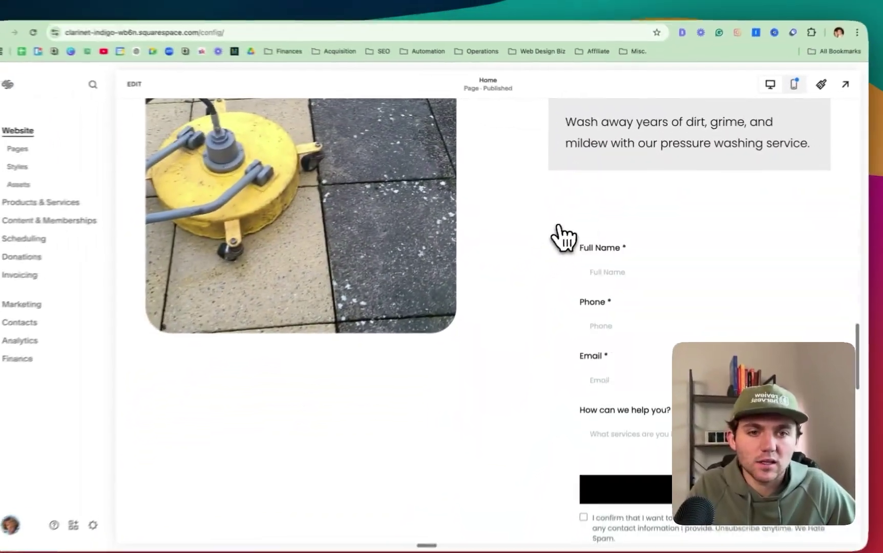
scroll(650, 332, down, 3)
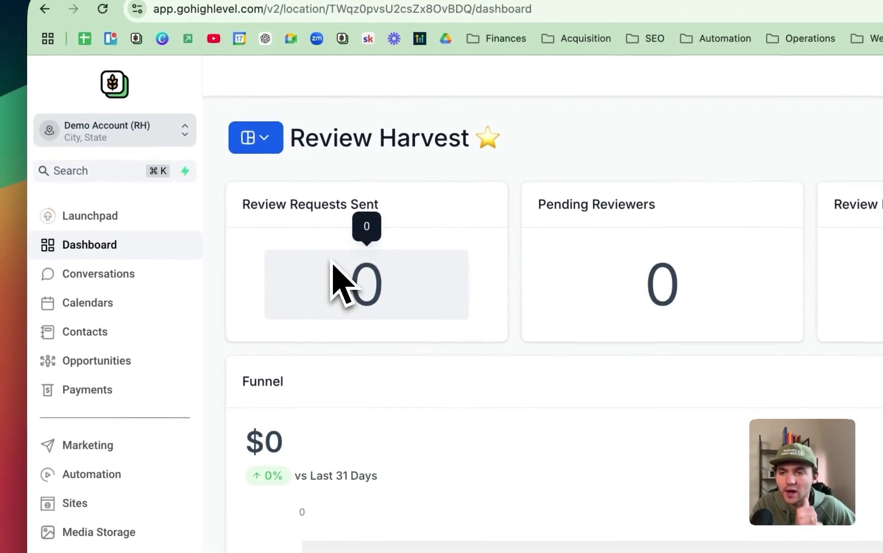
Step: Copy the Testing calendar's embed code from its Share dialog in Calendar Settings
click(104, 299)
click(516, 108)
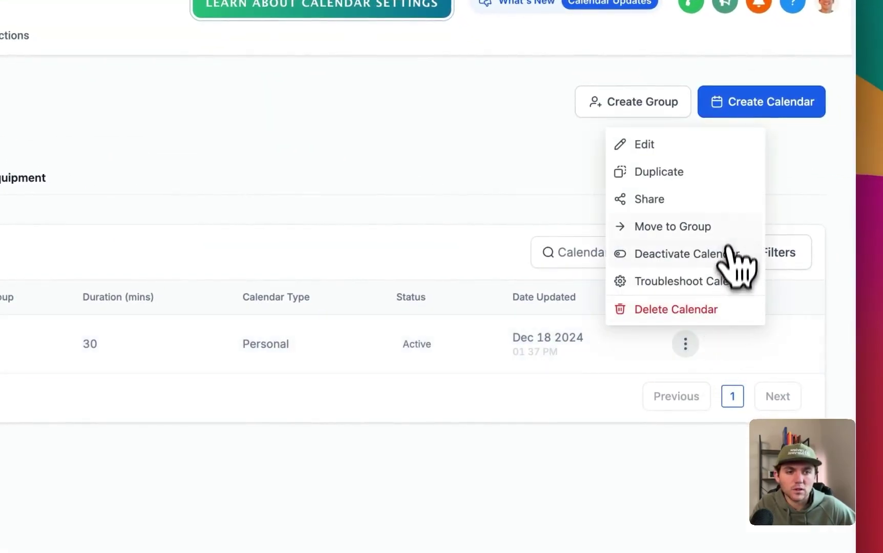
click(680, 205)
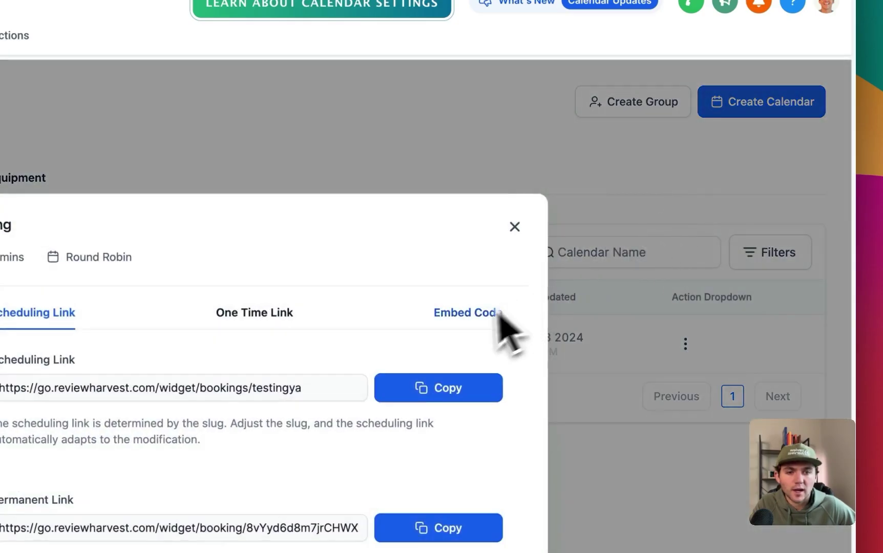
click(444, 318)
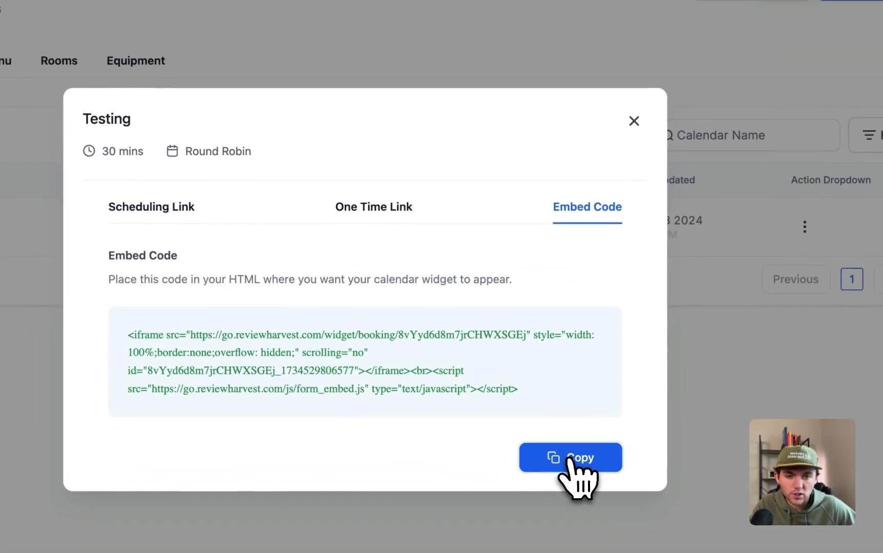
click(573, 463)
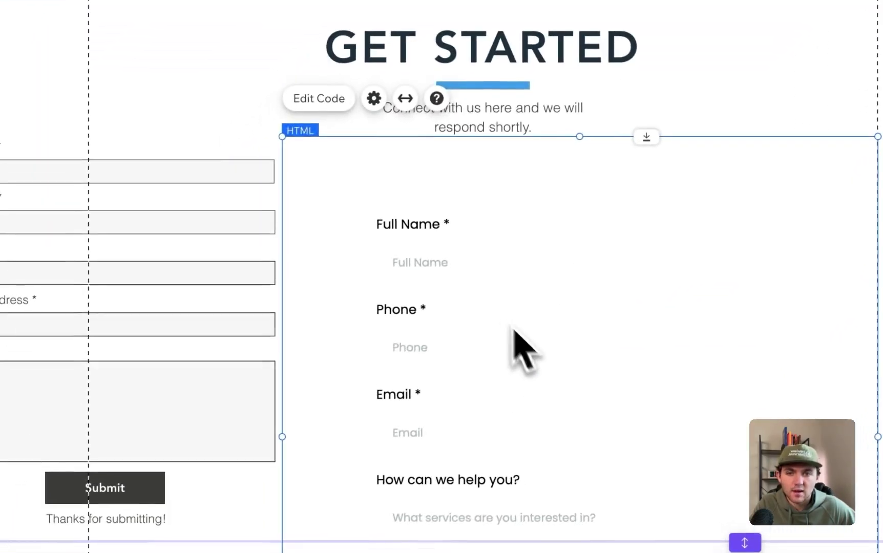
Step: Replace the Wix HTML embed's form code with the Testing calendar code and move it higher
click(352, 136)
click(794, 450)
key(ctrl+v)
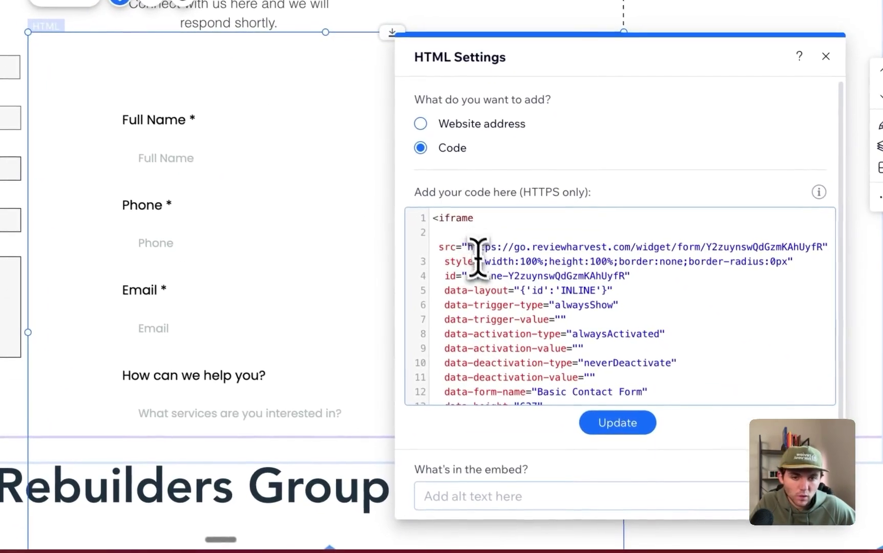
key(ctrl+a)
key(BackSpace)
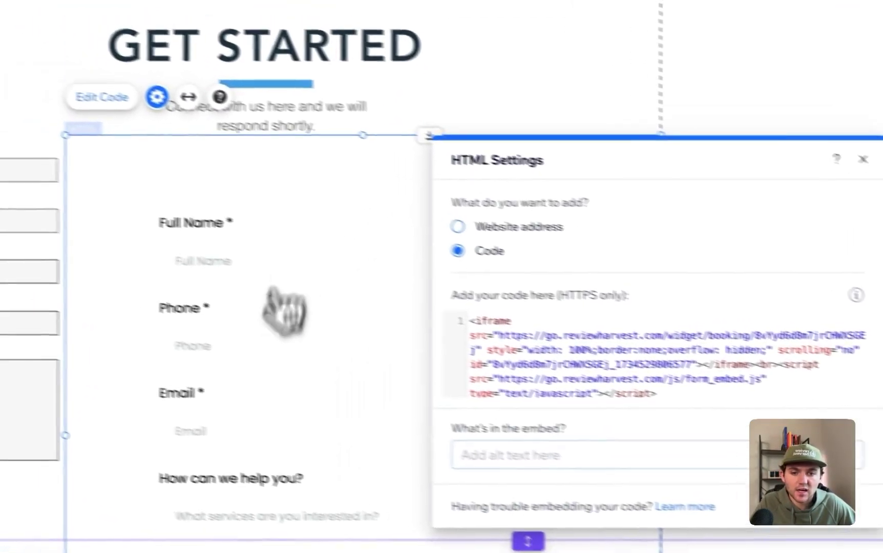
drag(161, 352, 120, 284)
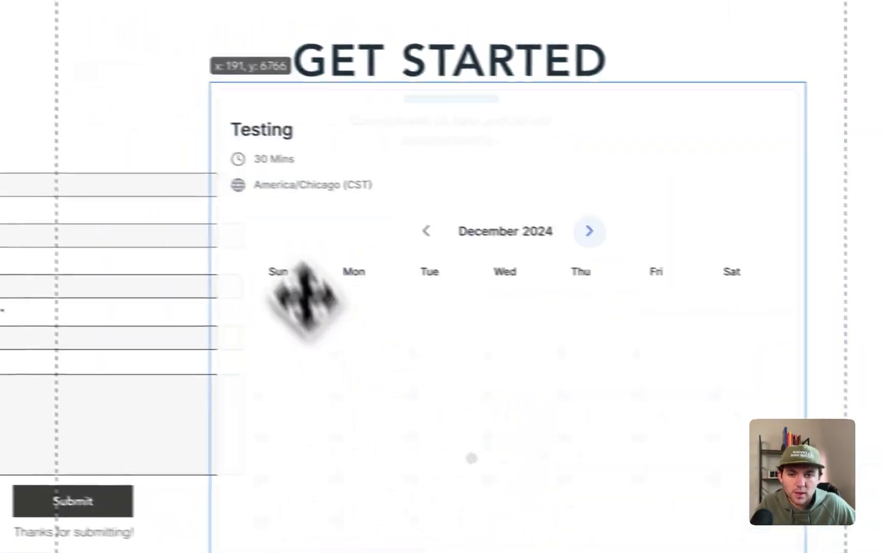
drag(304, 300, 306, 292)
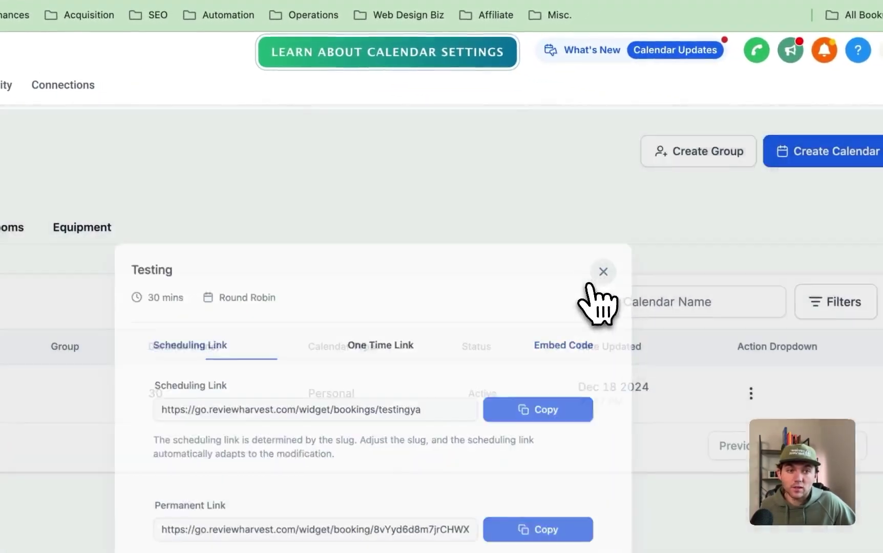
Step: Close the calendar Share dialog and go back to the Calendars week view
click(600, 274)
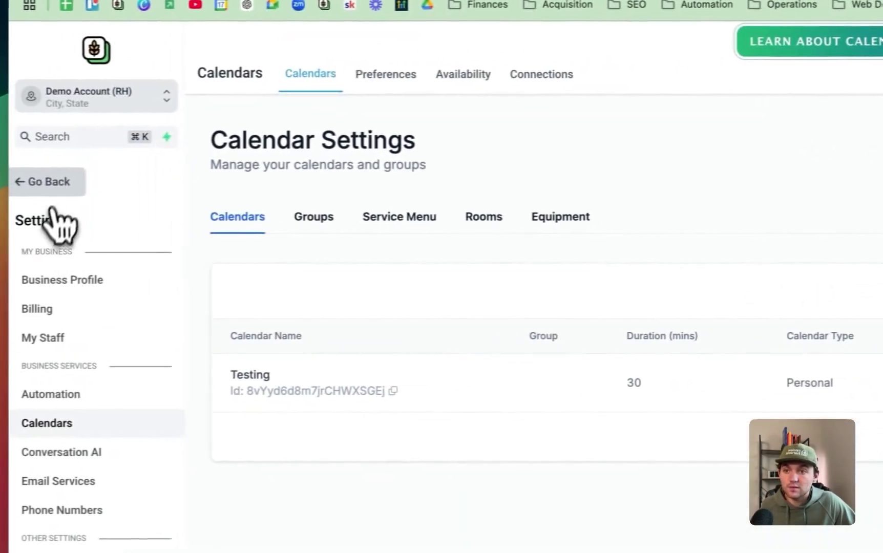
click(51, 185)
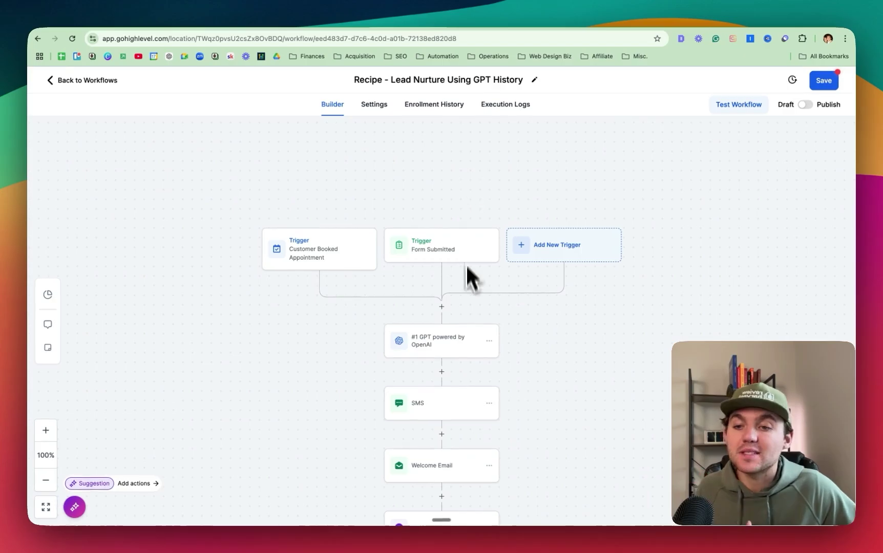
Step: Confirm the Customer Booked Appointment trigger filters on the Testing calendar and save it
scroll(467, 274, down, 3)
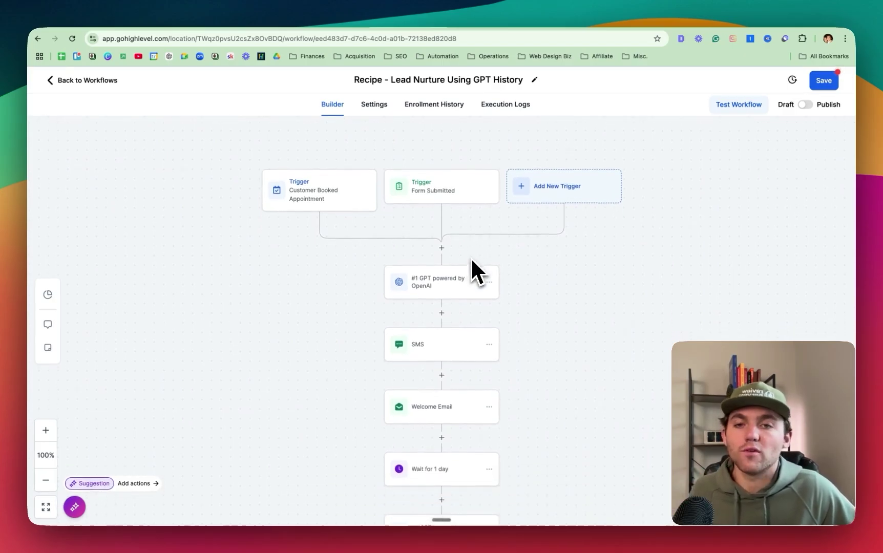
scroll(474, 267, down, 2)
scroll(476, 277, up, 5)
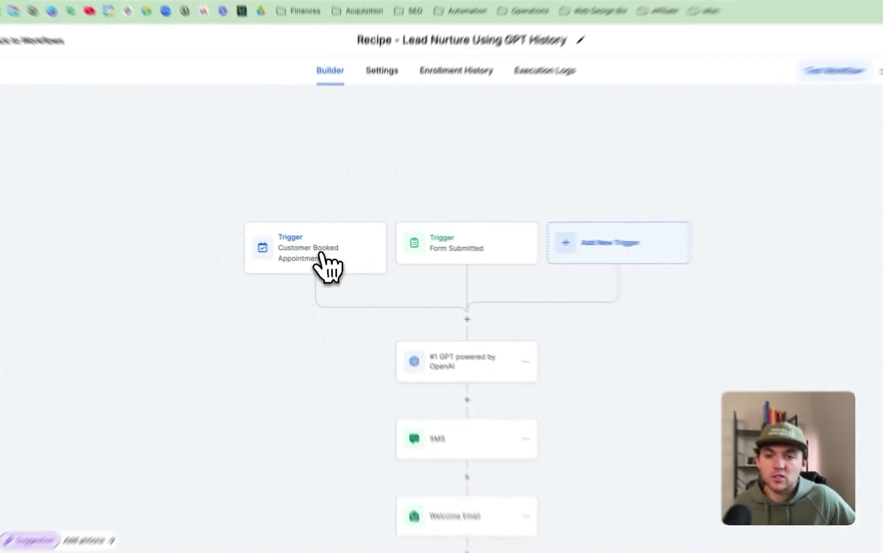
click(326, 267)
click(408, 276)
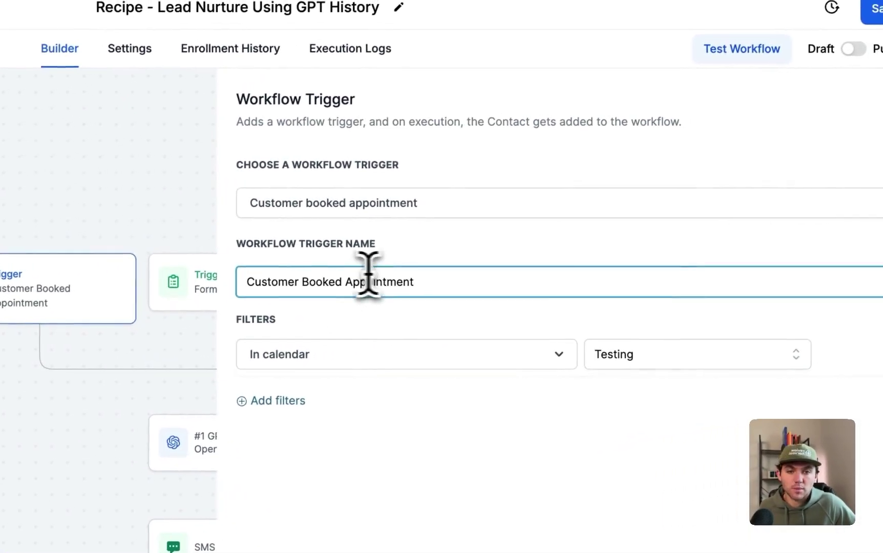
click(381, 210)
click(451, 203)
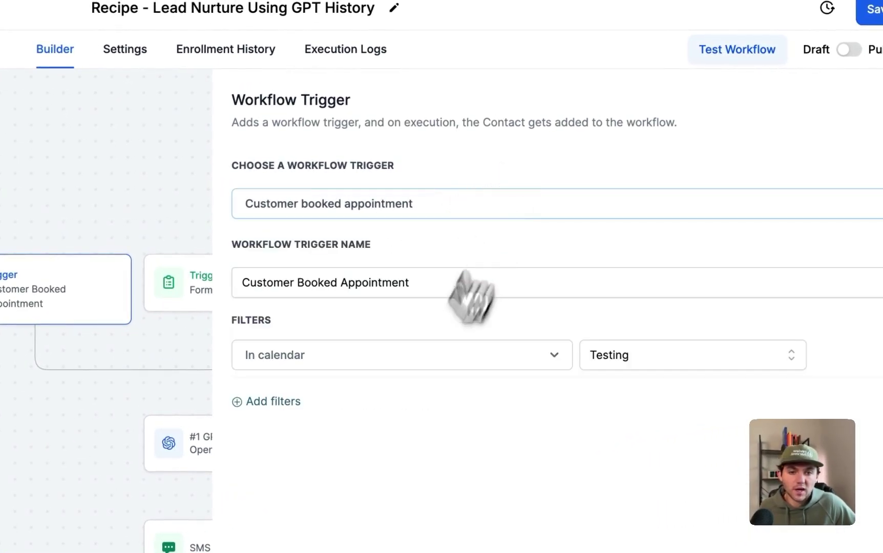
click(665, 356)
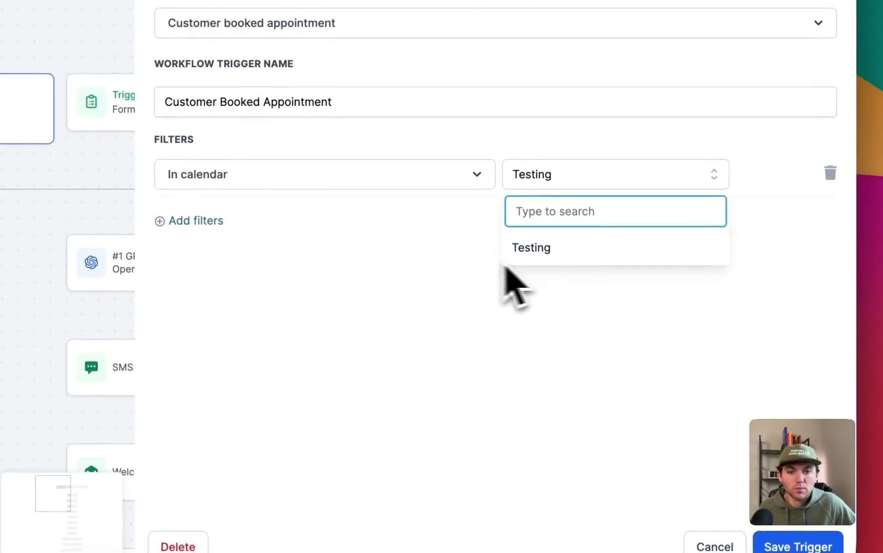
click(798, 546)
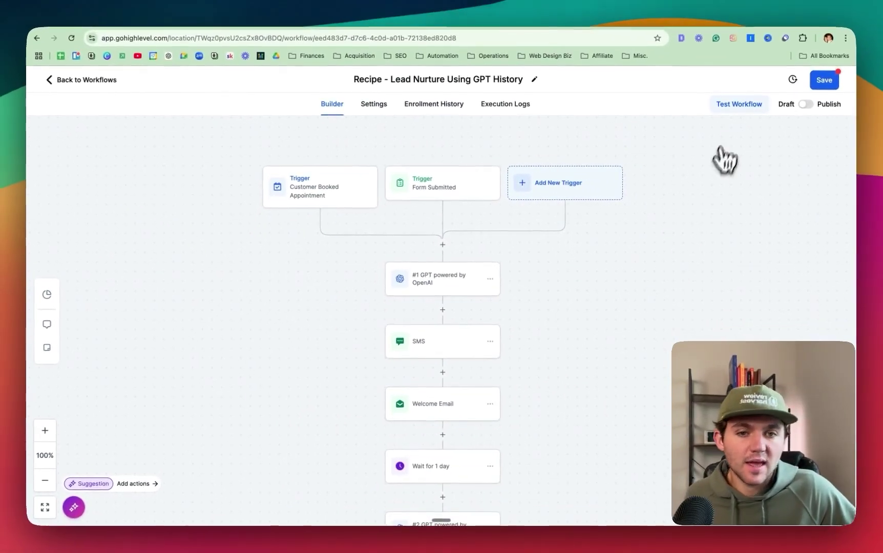
Step: Go to Sites and open the Chat Widget page under Forms
scroll(519, 324, down, 3)
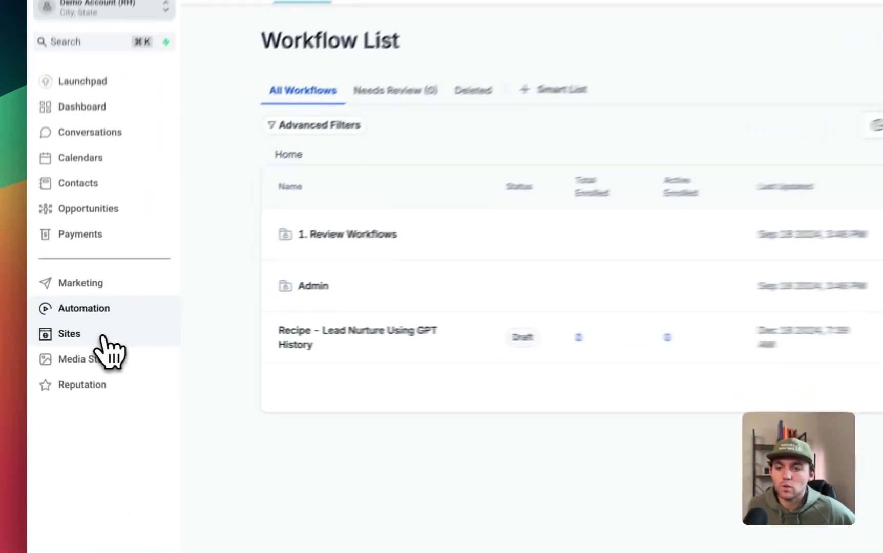
click(83, 344)
click(498, 98)
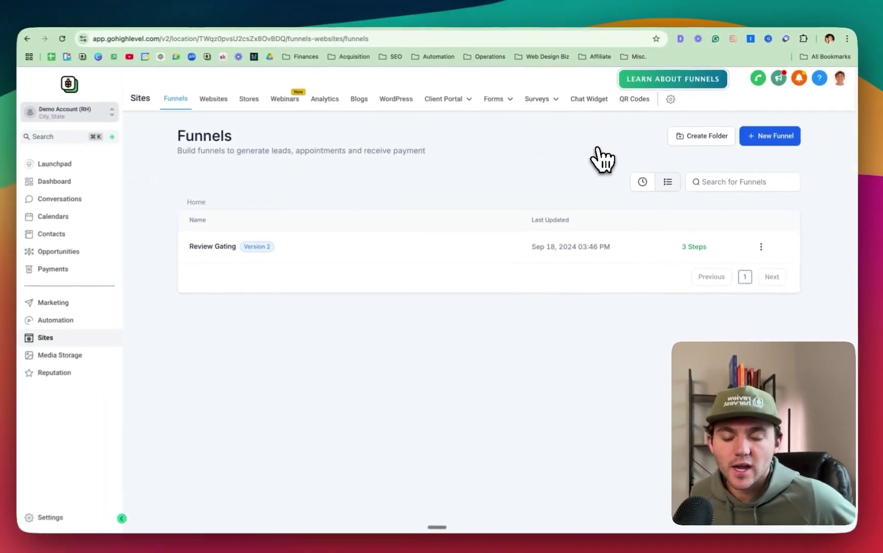
click(589, 99)
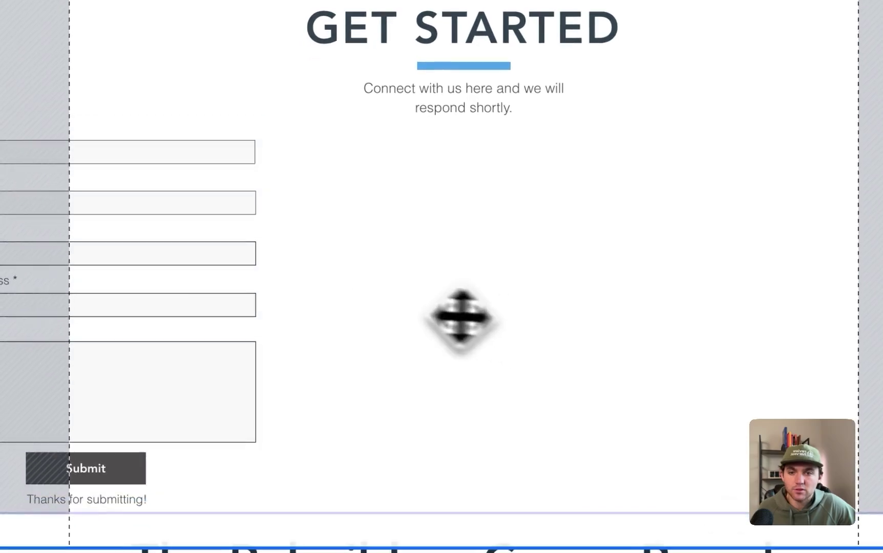
Step: Centre the contact form in Get Started and open Wix's Custom code settings
drag(246, 321, 616, 342)
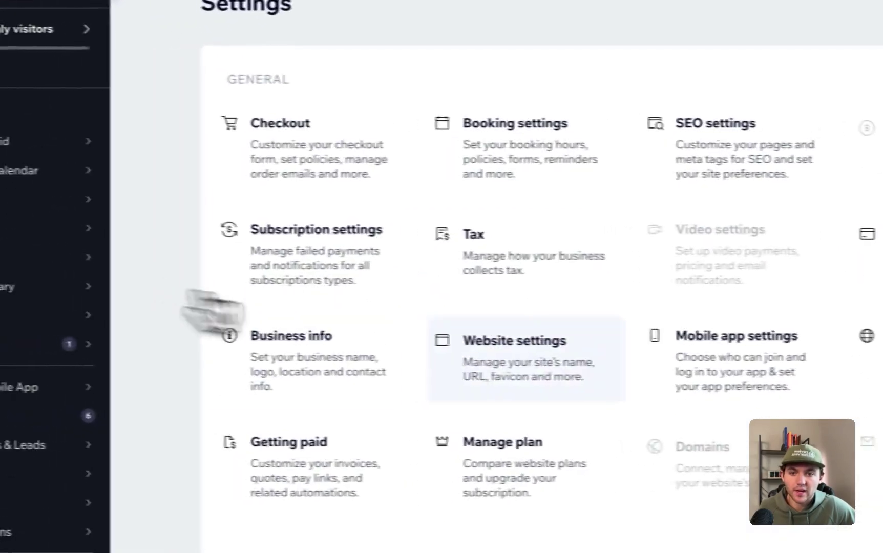
scroll(645, 358, down, 10)
click(335, 427)
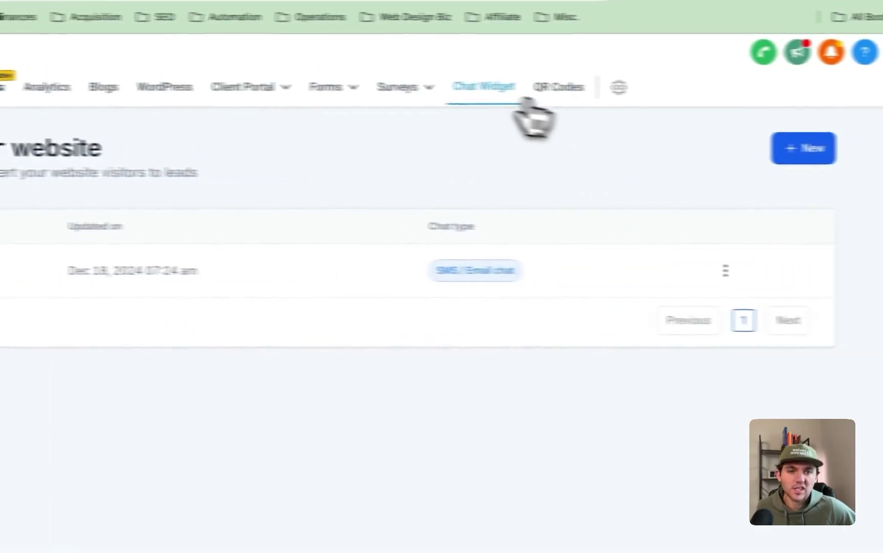
Step: Create a new SMS / Email chat widget, Chat Widget2, and copy its embed script
click(748, 154)
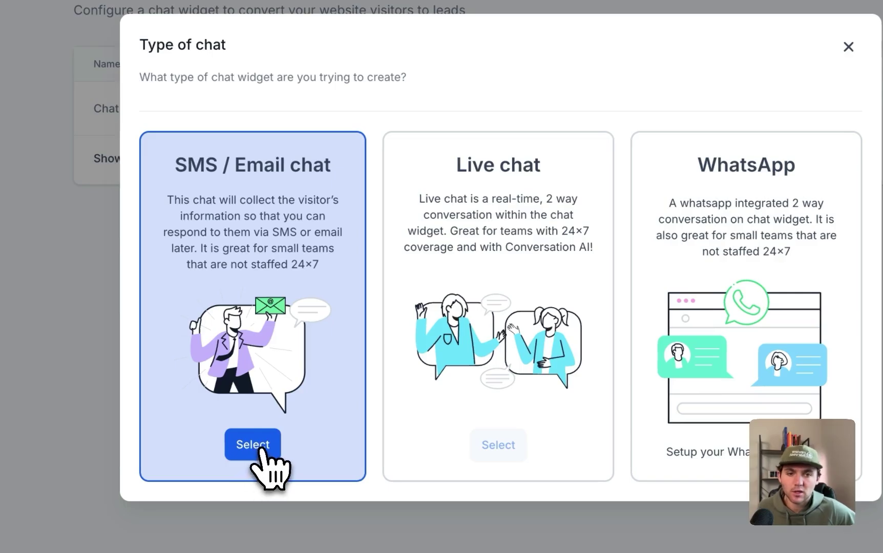
click(258, 446)
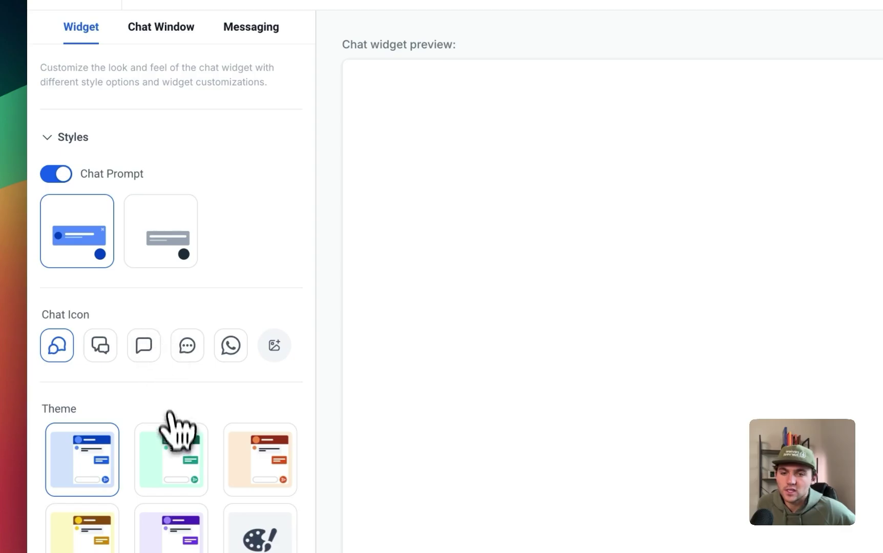
scroll(220, 410, down, 10)
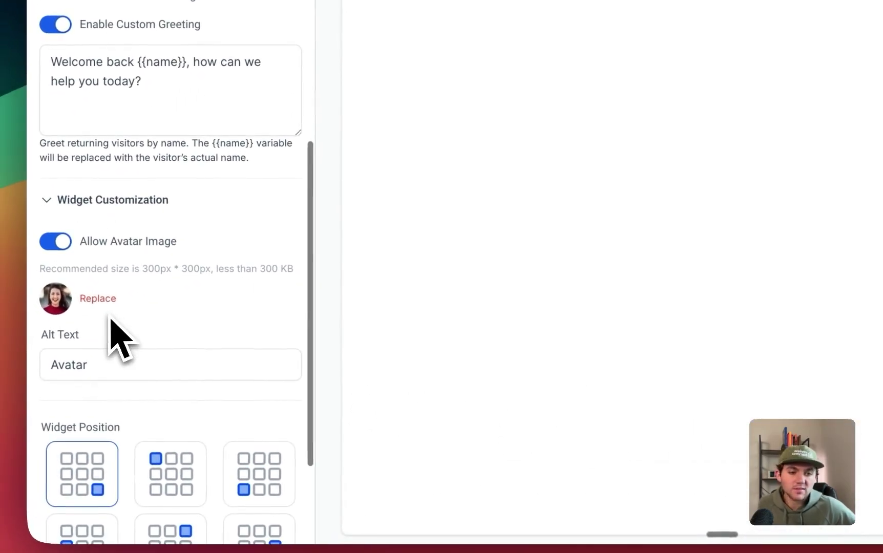
scroll(112, 332, down, 3)
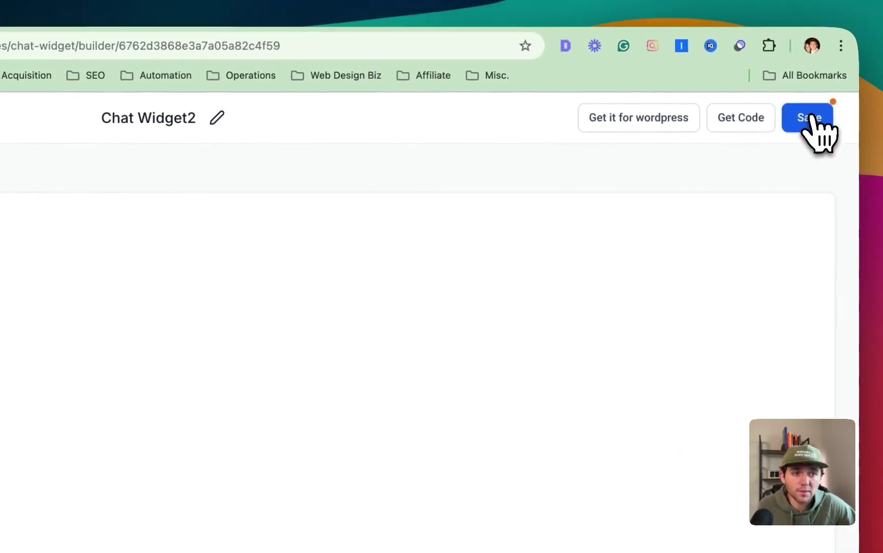
click(768, 122)
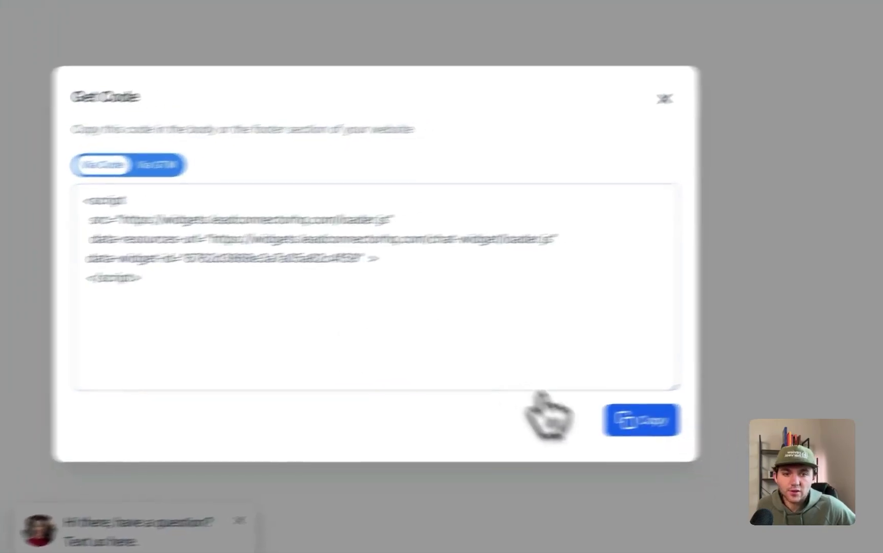
click(629, 422)
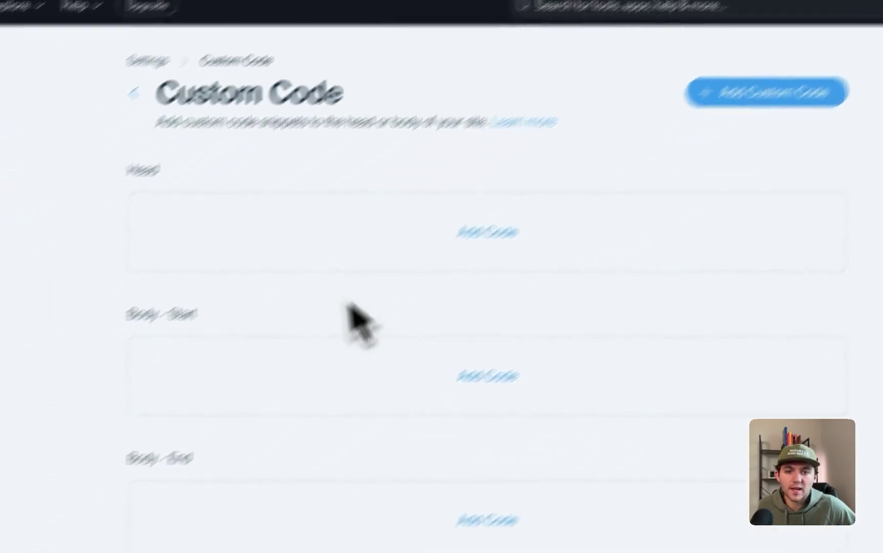
Step: Paste the chat widget script as a Wix Body - start snippet applied to all pages
click(494, 370)
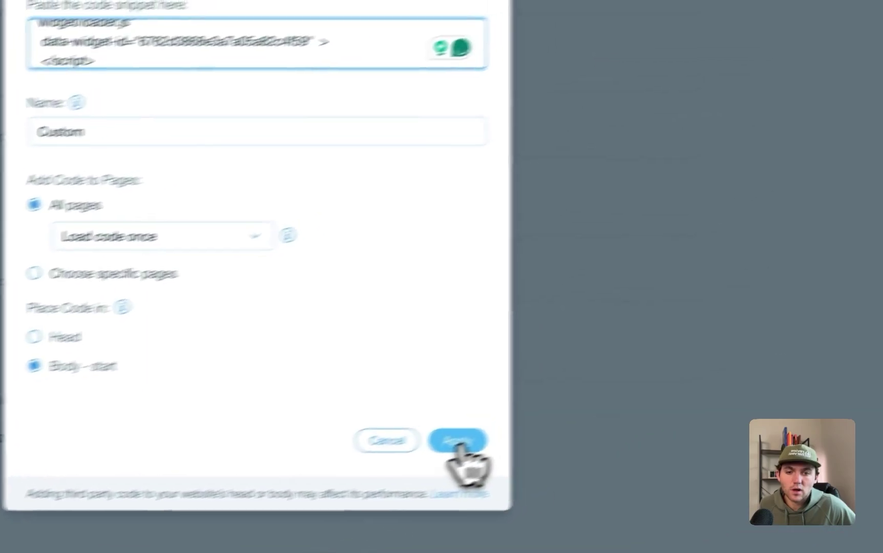
click(458, 441)
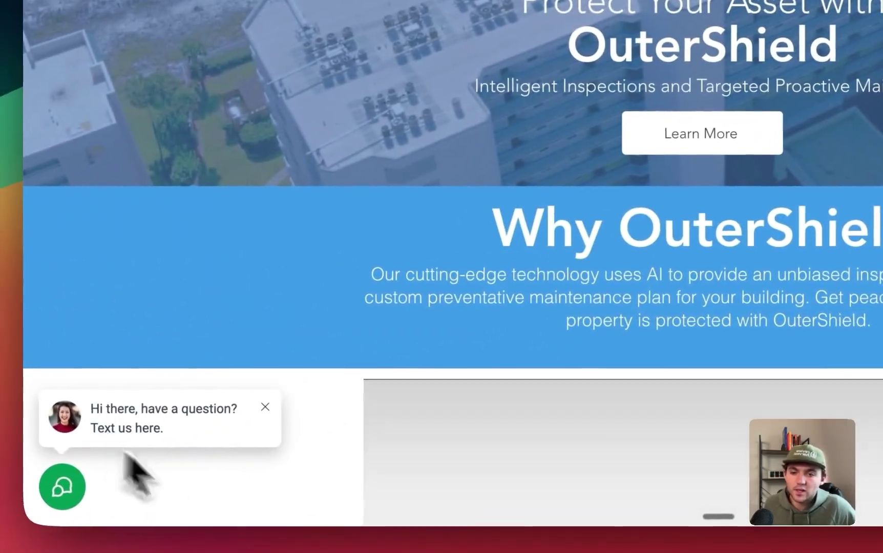
Step: Open the green chat bubble's question form on the live OuterShield site, then close it
click(75, 496)
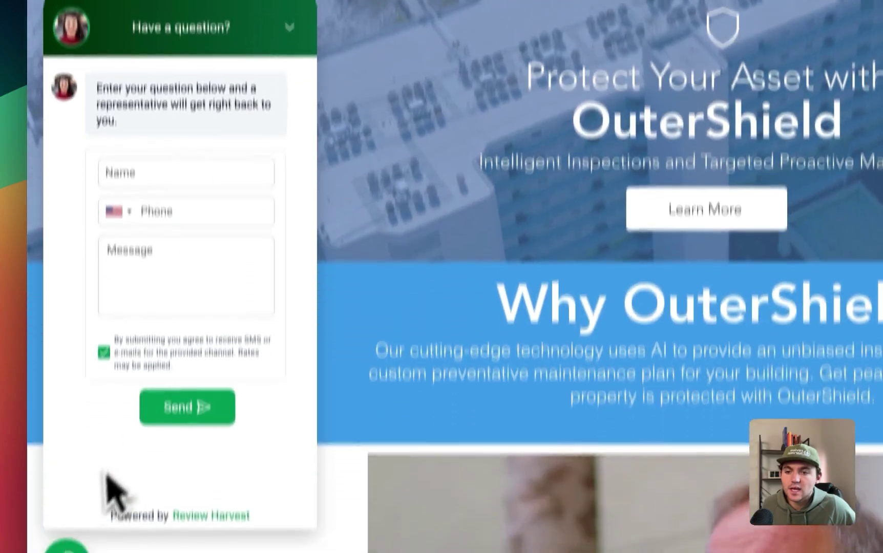
click(66, 493)
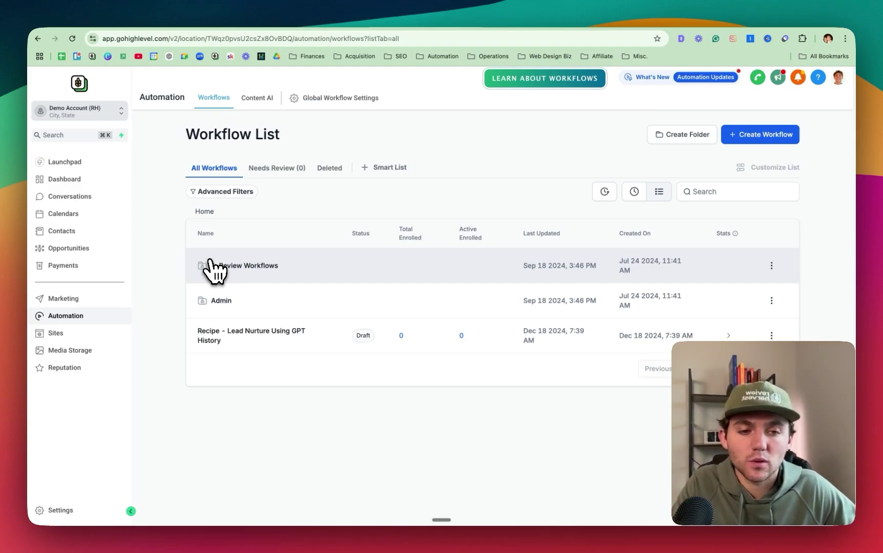
Step: Open the Recipe workflow and add a new Customer Replied trigger
click(221, 333)
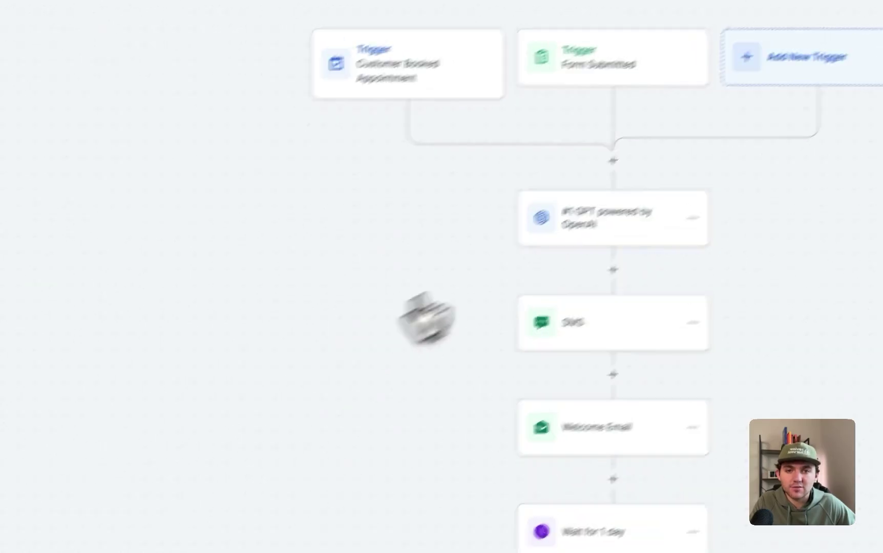
click(531, 202)
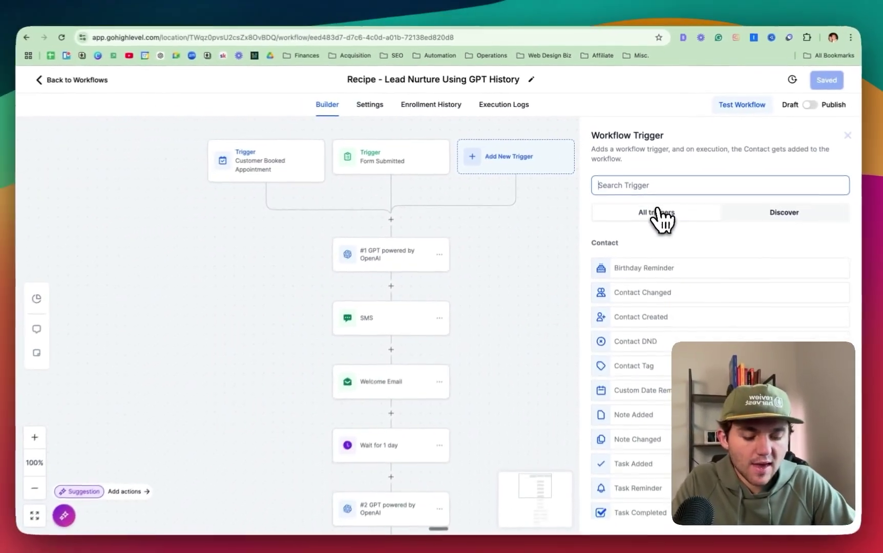
text(chat)
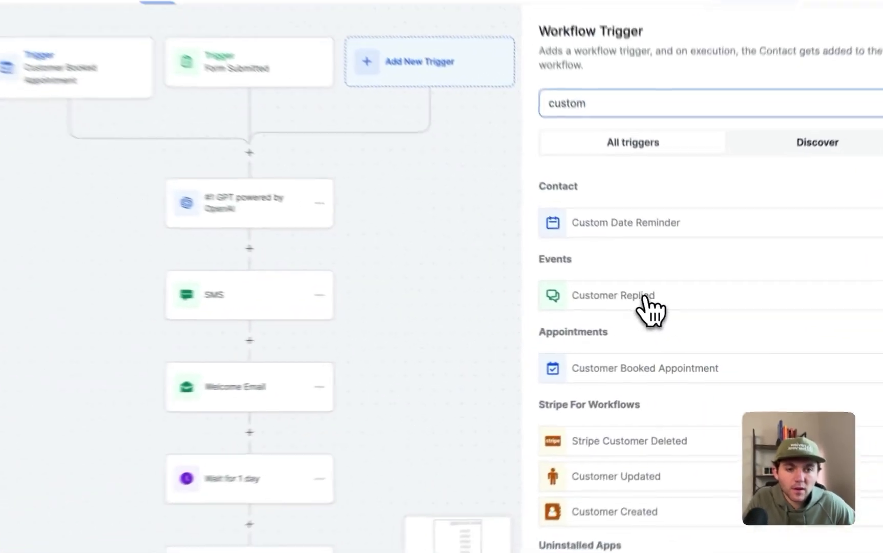
click(660, 314)
Step: Filter the trigger to Reply channel = Chat Widget, then save the trigger and workflow
click(312, 241)
text(re)
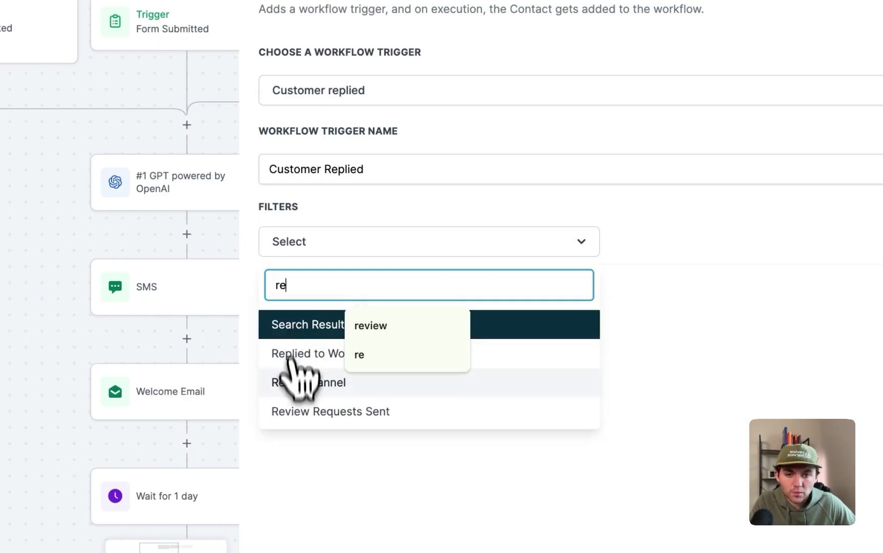
click(296, 356)
click(723, 242)
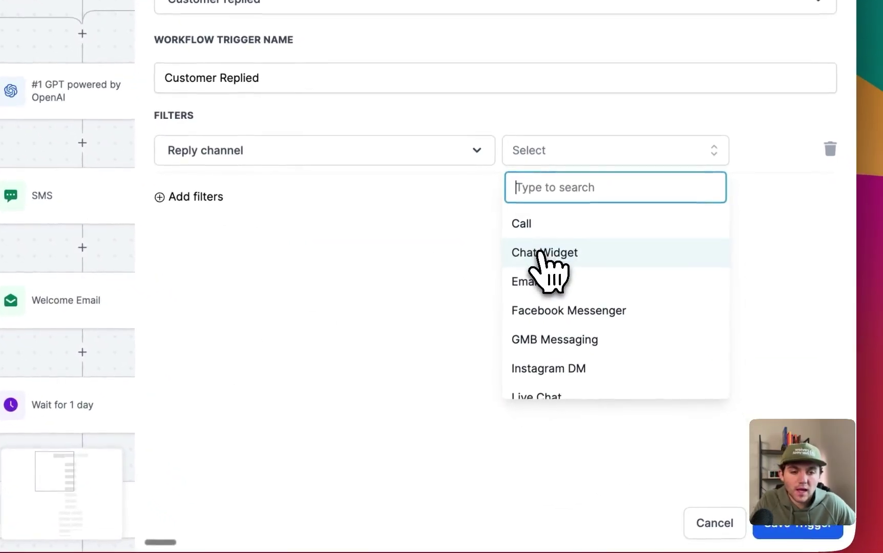
click(540, 252)
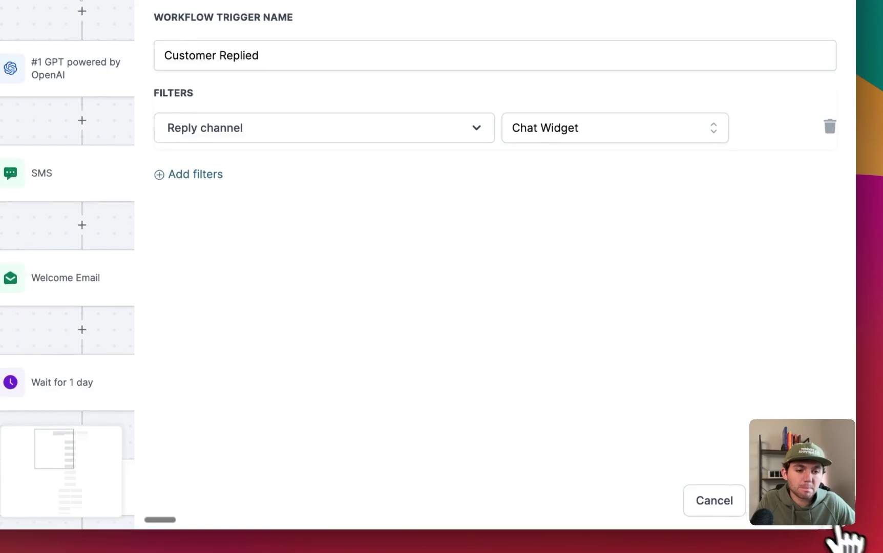
click(800, 523)
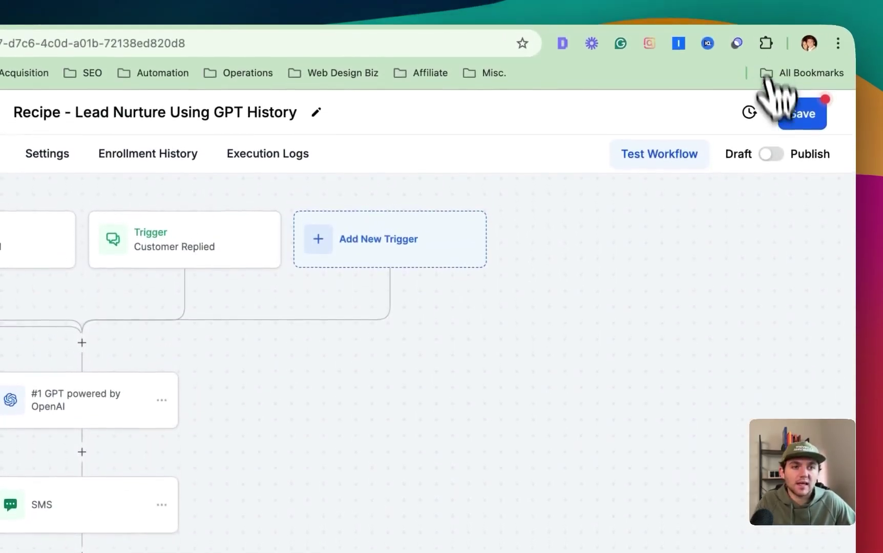
click(792, 116)
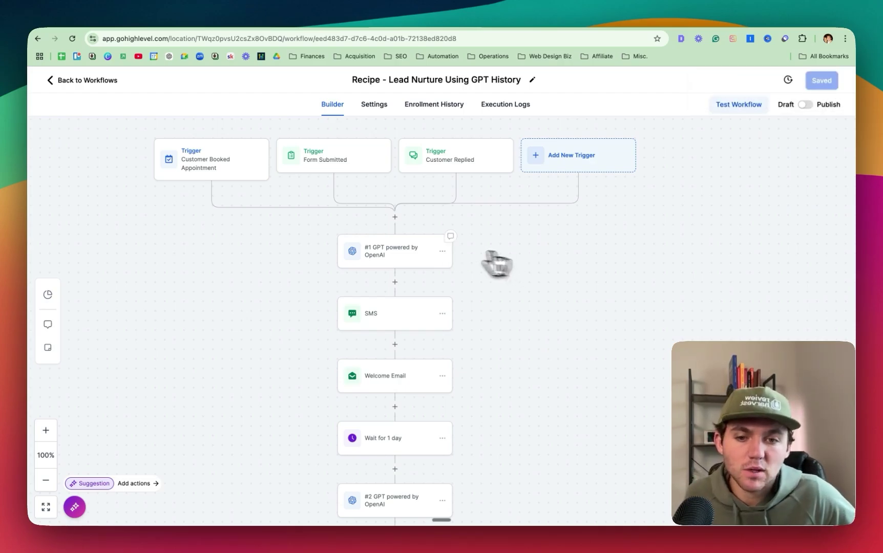
scroll(412, 256, down, 2)
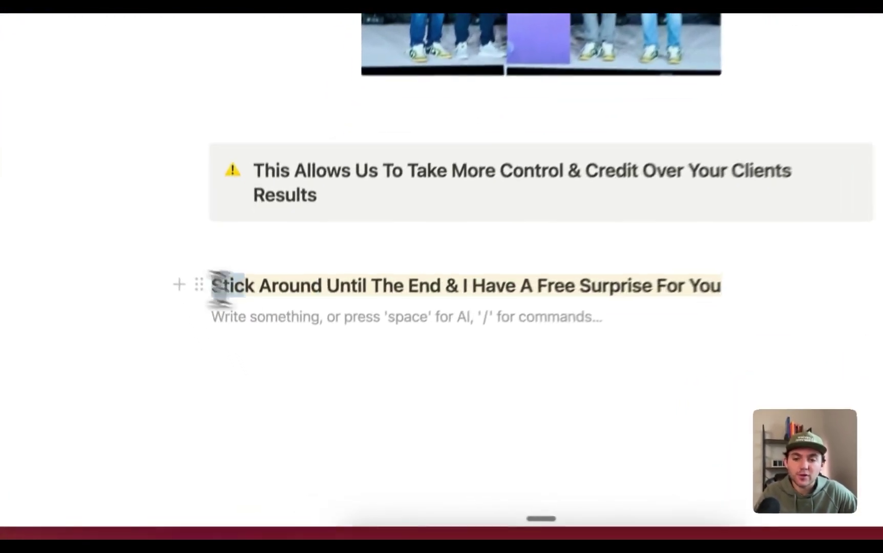
drag(234, 362, 451, 369)
drag(580, 285, 582, 286)
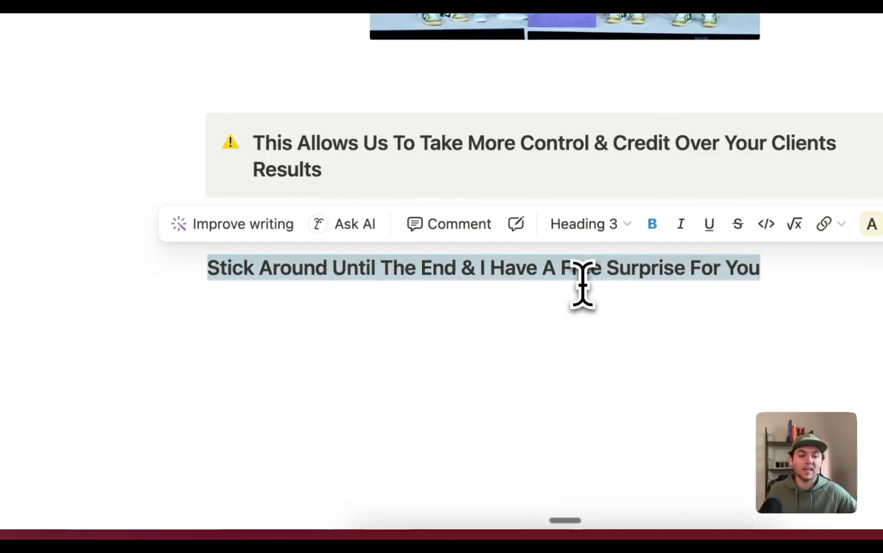
click(617, 358)
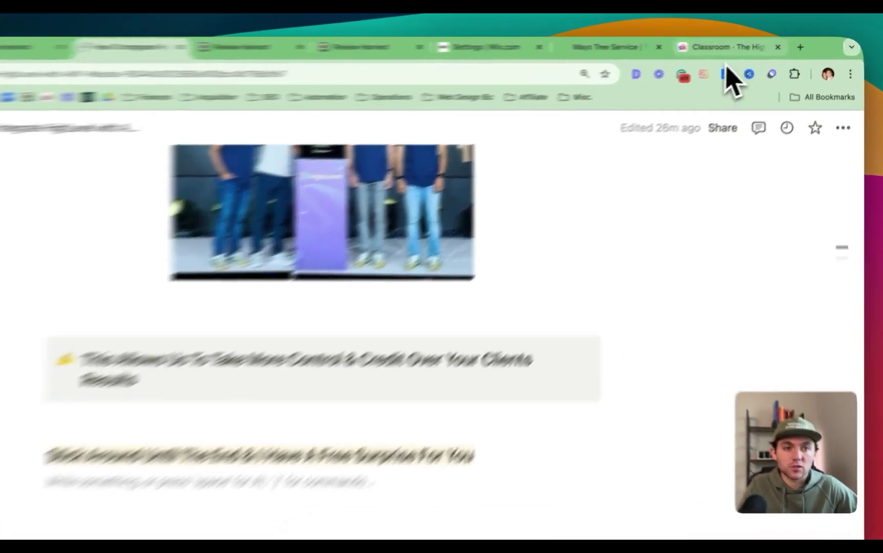
Step: Switch to The HighLevel House on Skool and browse its community feed
click(750, 44)
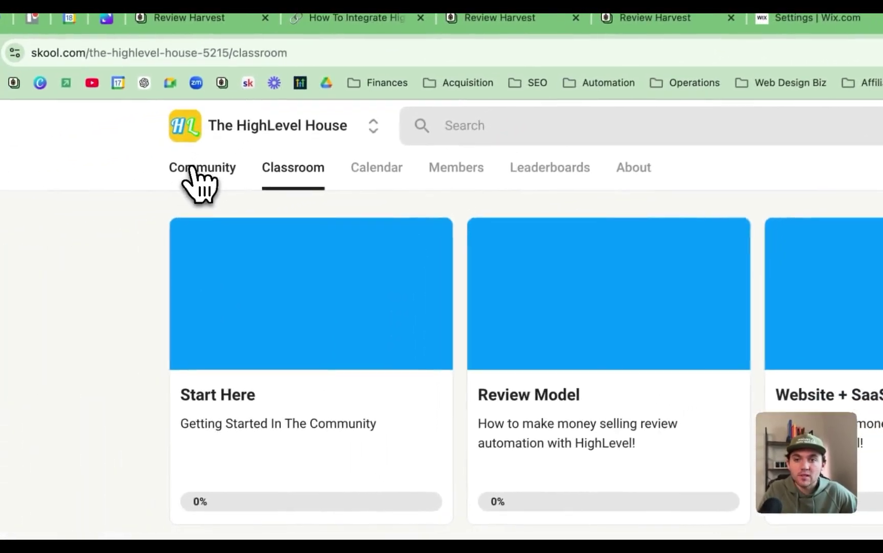
click(195, 169)
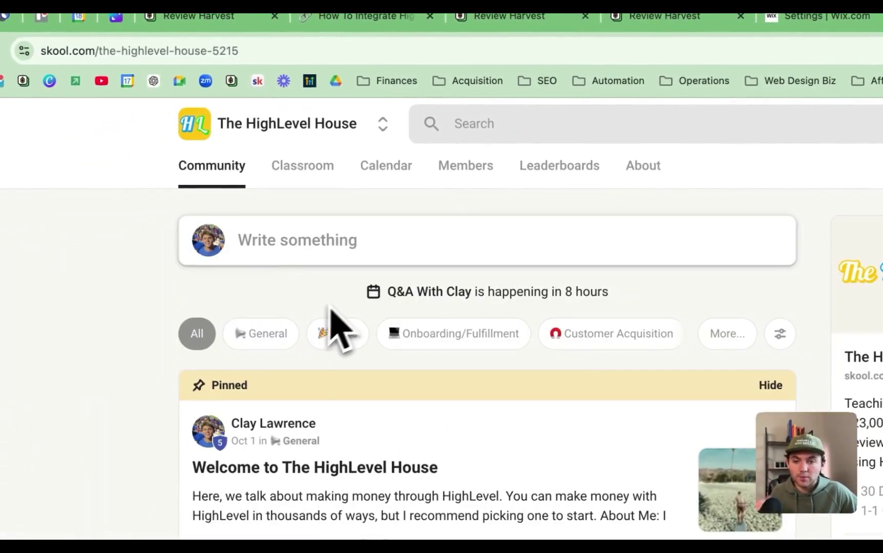
scroll(424, 382, down, 2)
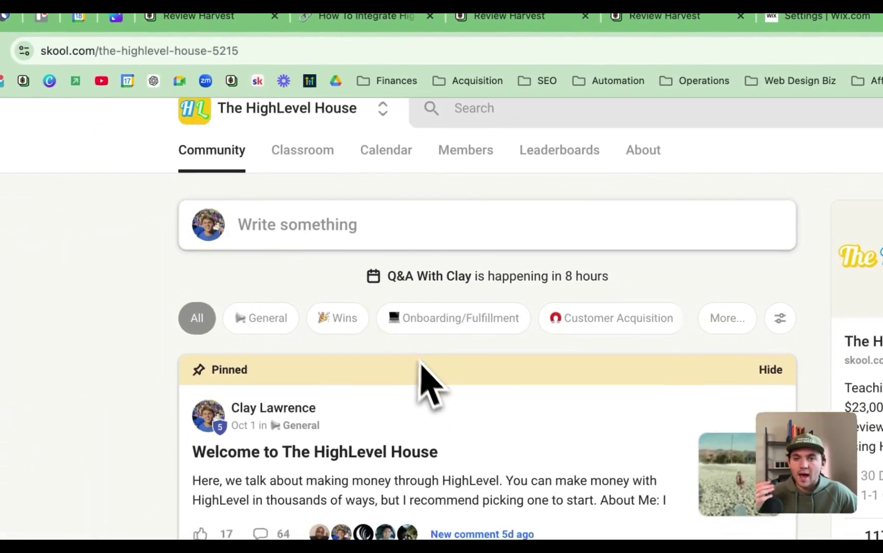
scroll(432, 384, up, 2)
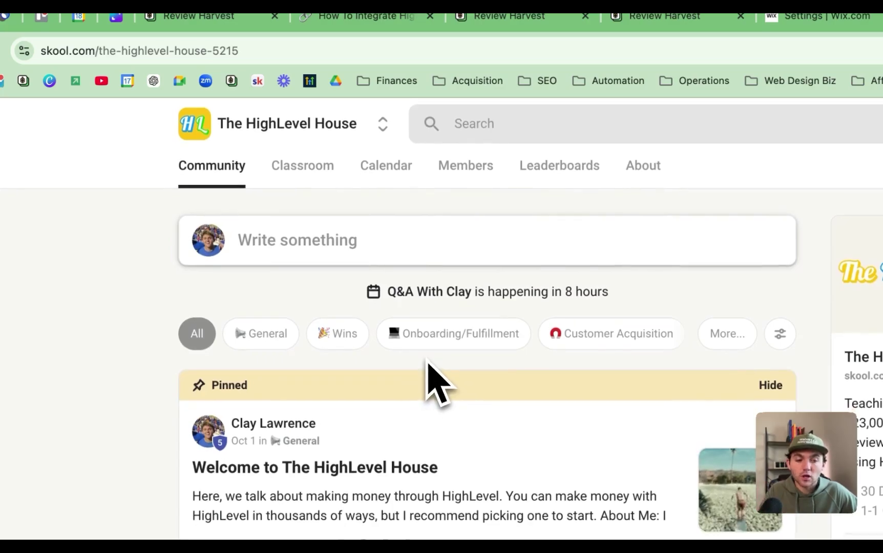
Step: Open the Review Model course, scroll through it, and return to the Classroom course list
click(308, 177)
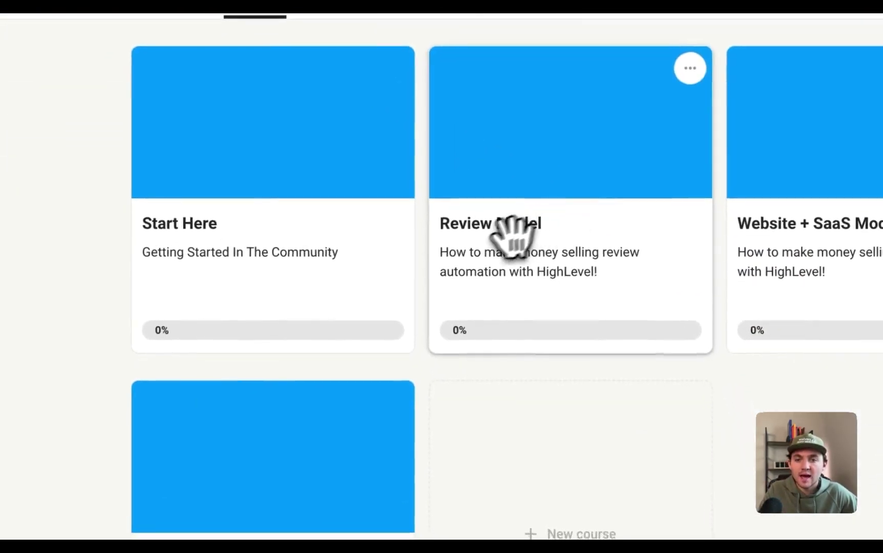
click(512, 233)
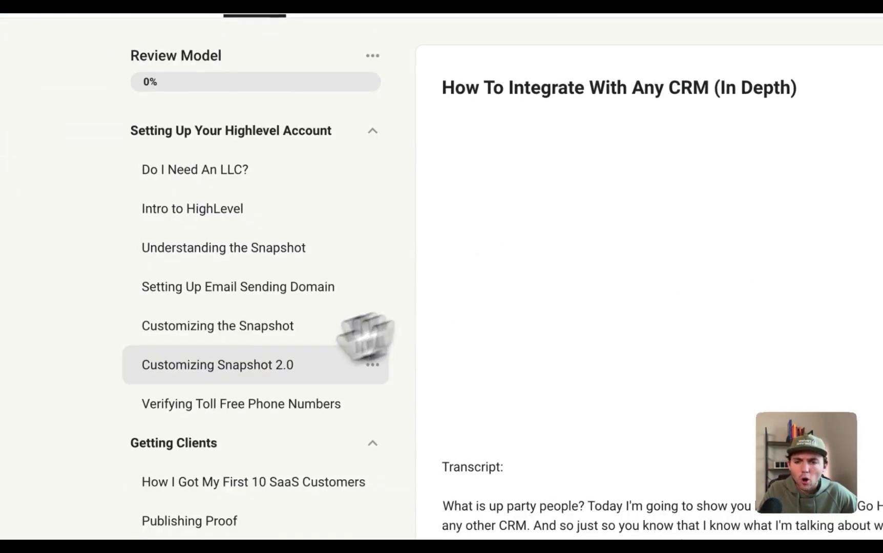
scroll(236, 367, down, 10)
scroll(235, 367, up, 12)
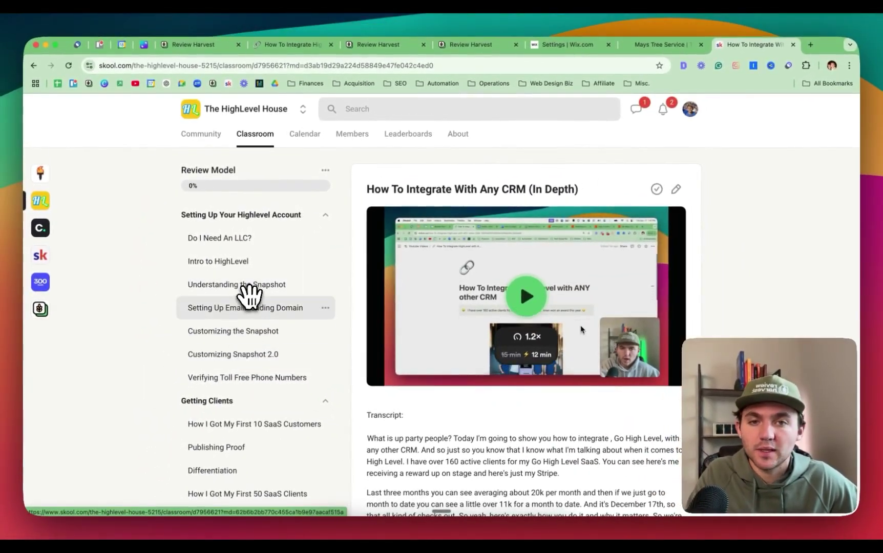
scroll(248, 296, down, 5)
scroll(245, 341, down, 10)
scroll(246, 353, up, 20)
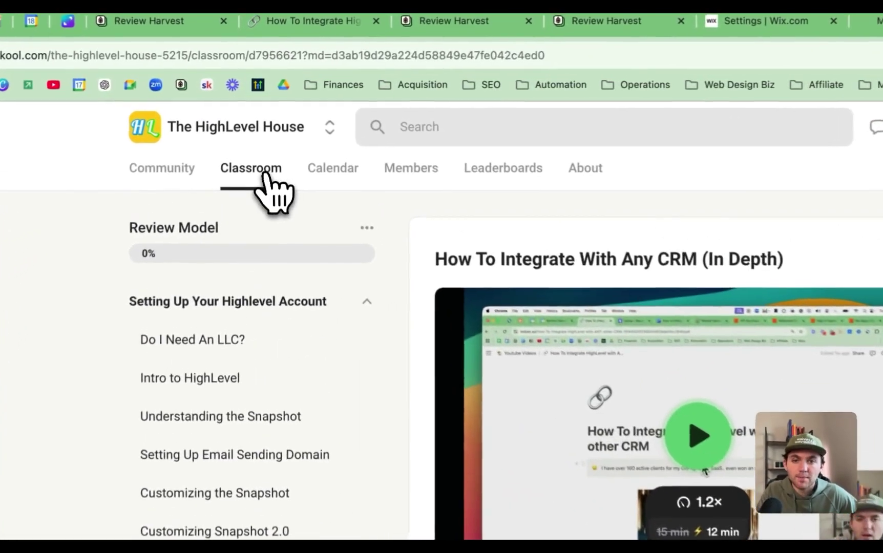
click(267, 137)
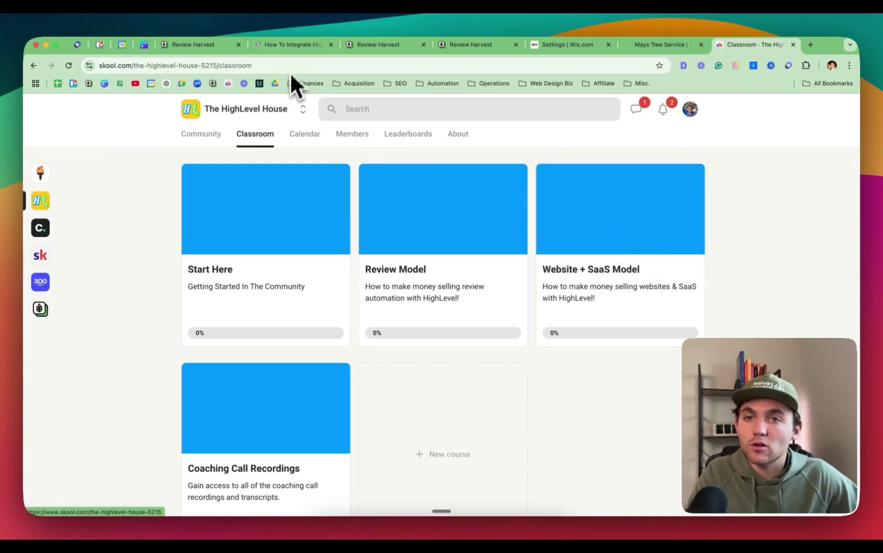
Step: Open the Mays Tree Service website and expand the FAQ about scheduling tree cutting
click(202, 44)
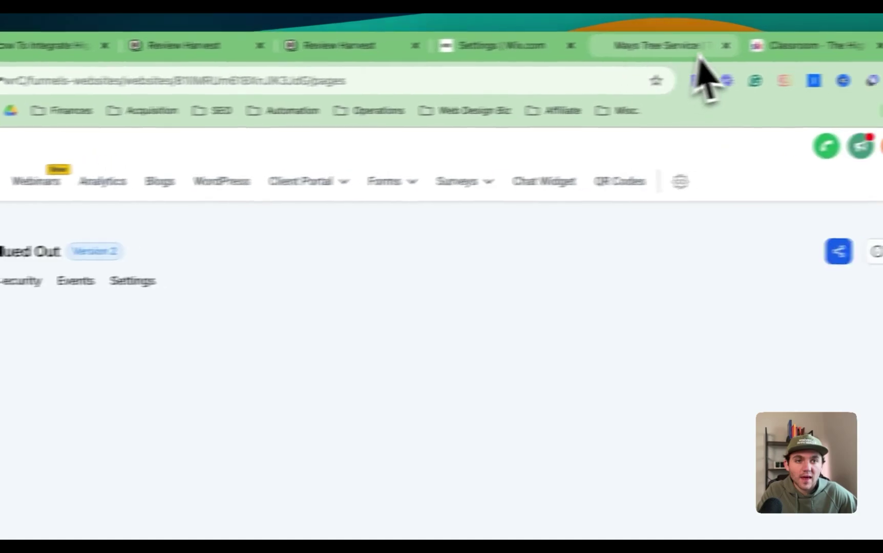
click(704, 78)
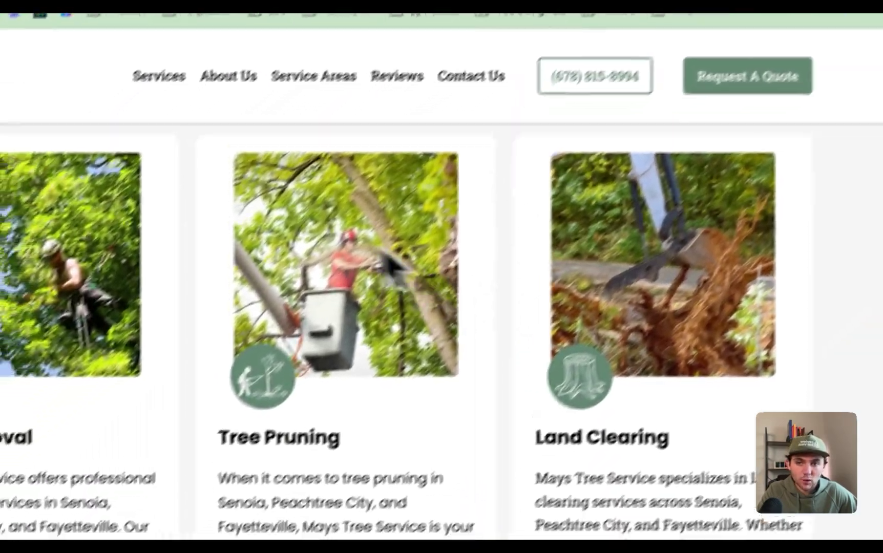
scroll(370, 250, up, 5)
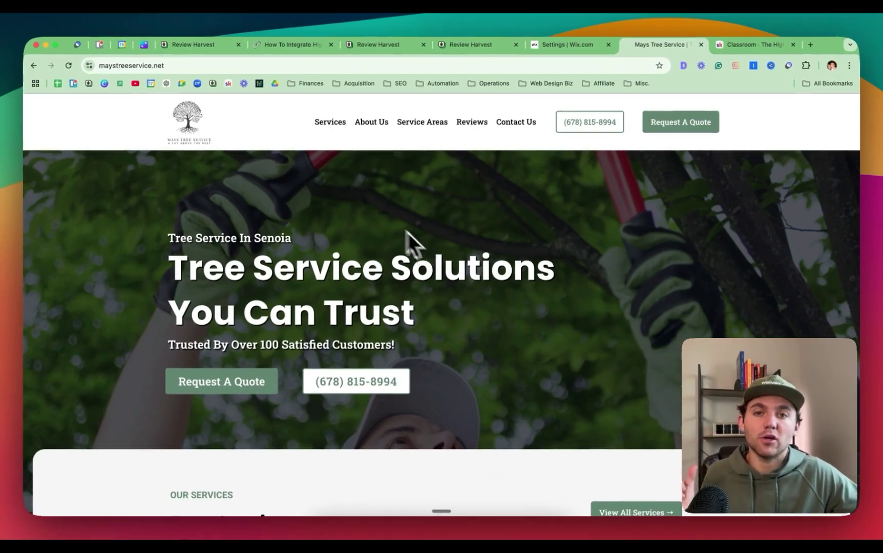
mouse_move(331, 121)
scroll(506, 217, down, 5)
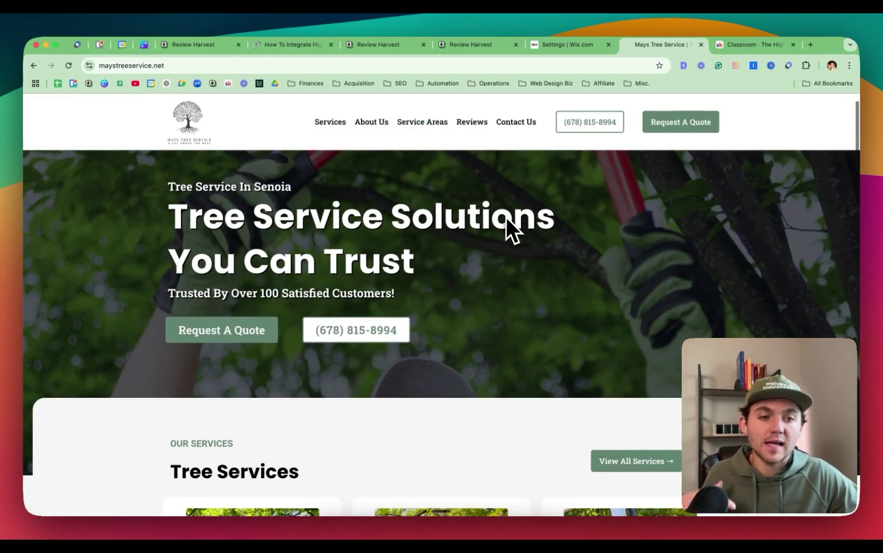
scroll(525, 255, down, 15)
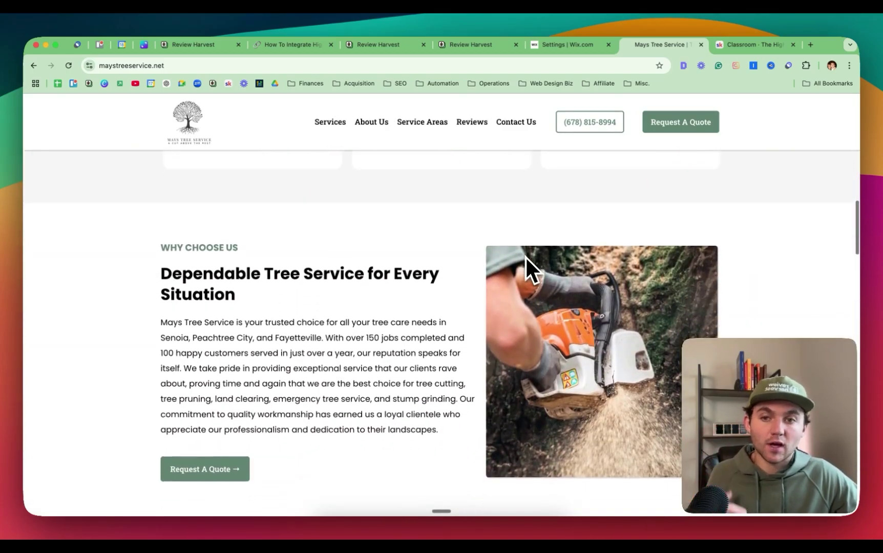
scroll(524, 256, down, 10)
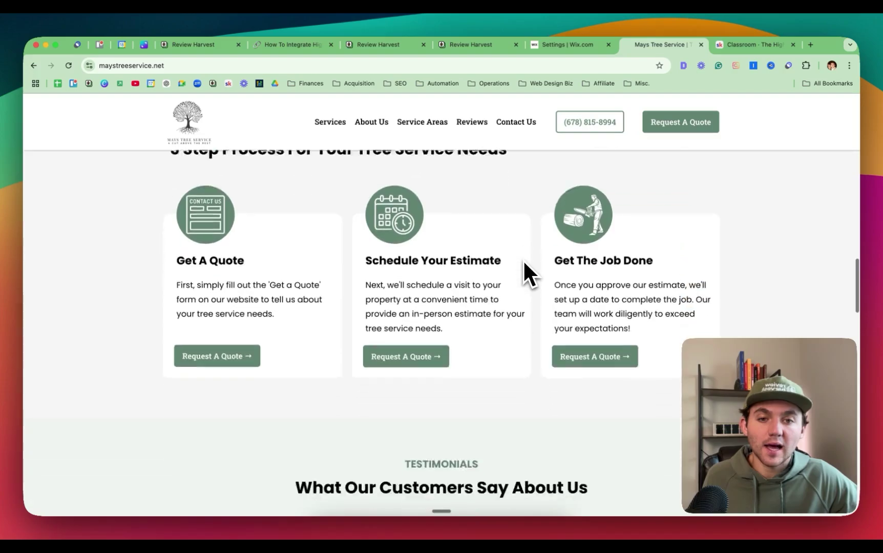
scroll(523, 259, down, 12)
scroll(522, 259, down, 2)
scroll(523, 259, up, 8)
scroll(523, 259, down, 7)
click(497, 285)
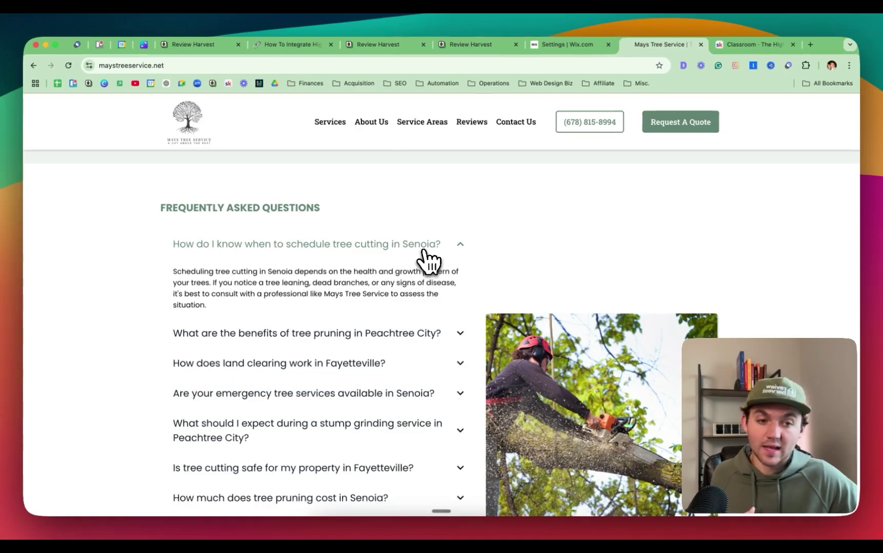
Step: Visit the Tree Pruning page, dismiss the free quote popup, then scroll down the Land Clearing page
scroll(445, 253, up, 15)
scroll(453, 252, up, 5)
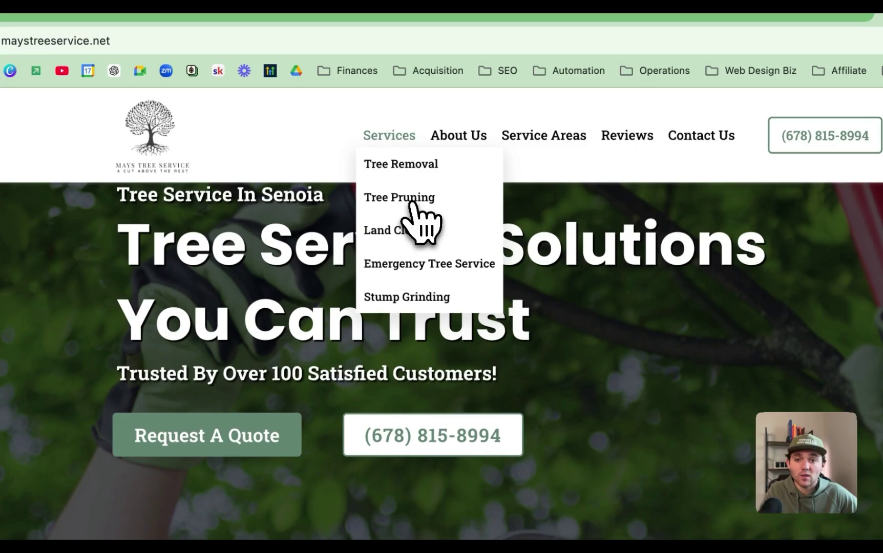
click(412, 202)
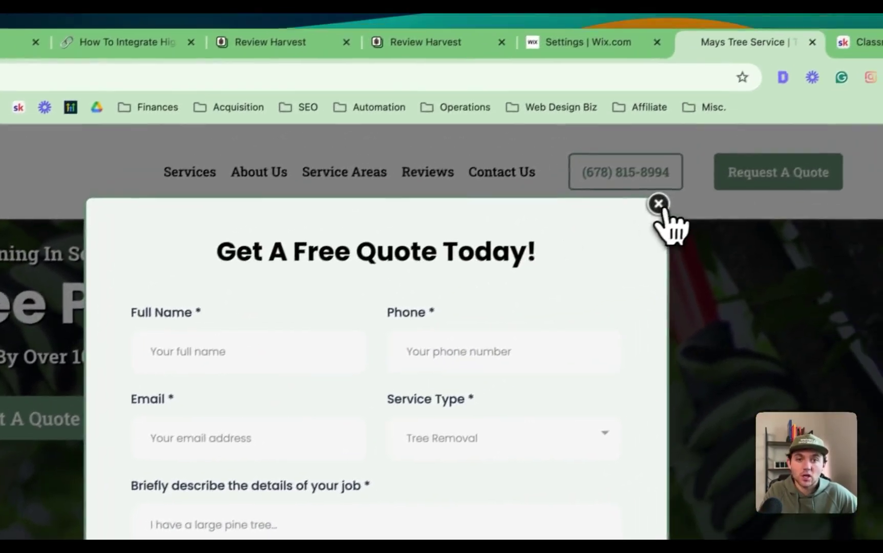
click(854, 170)
mouse_move(240, 159)
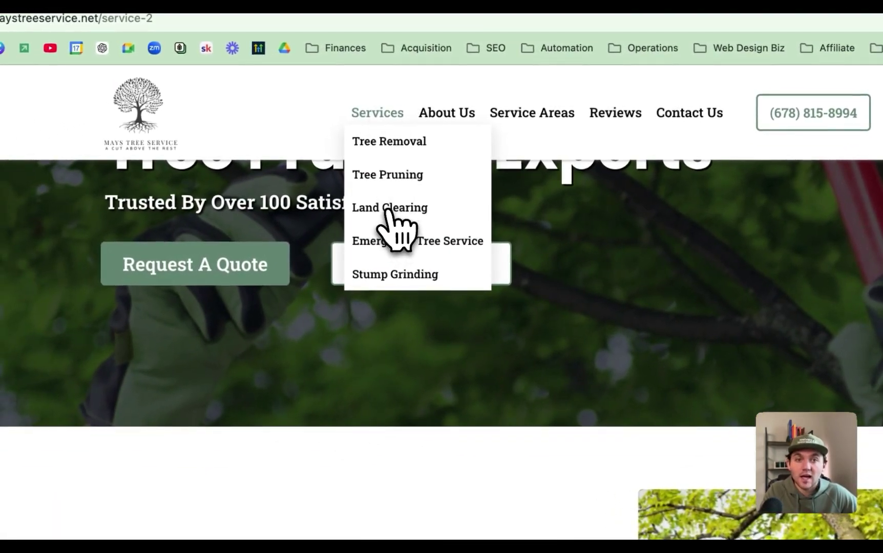
click(389, 211)
scroll(445, 358, down, 5)
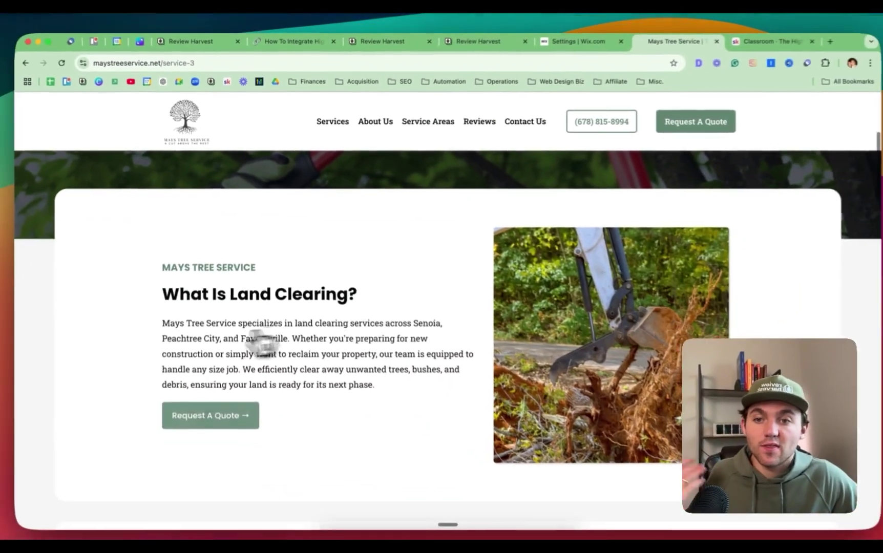
scroll(254, 343, down, 10)
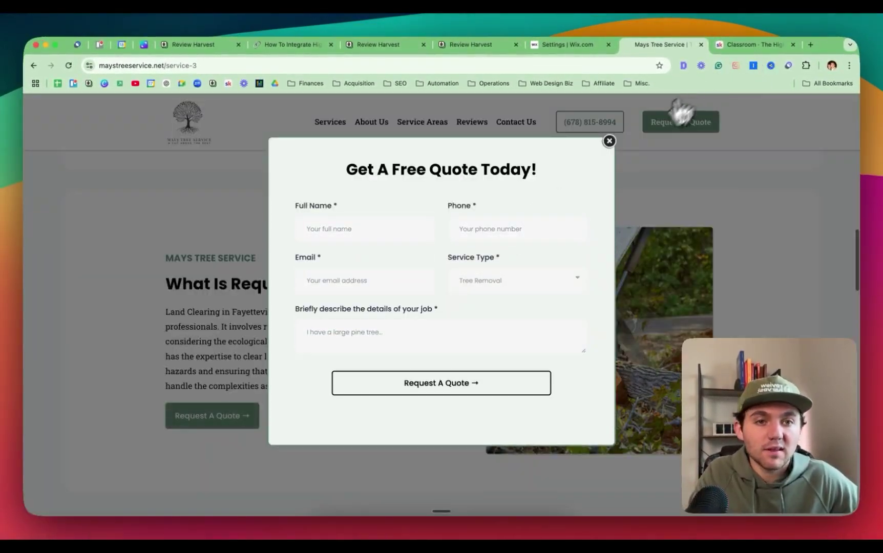
click(609, 141)
click(683, 65)
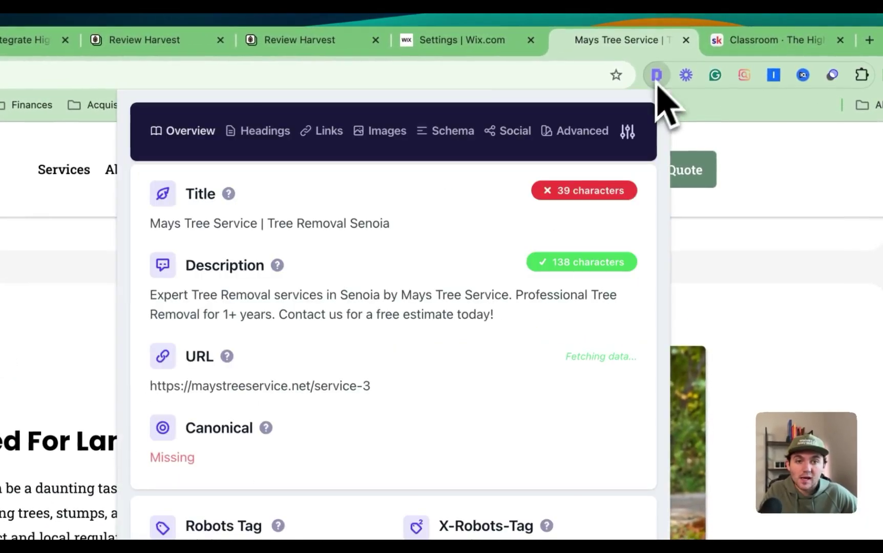
scroll(325, 394, down, 10)
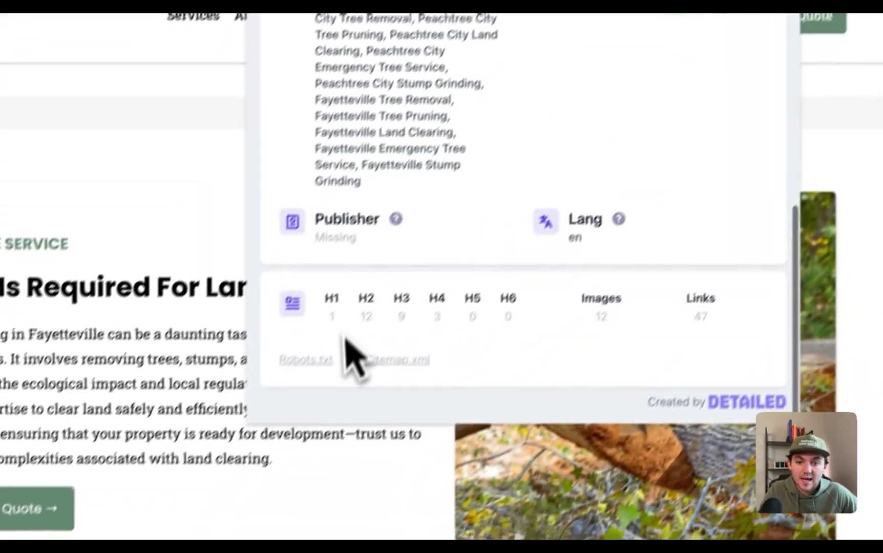
drag(196, 449, 404, 459)
click(387, 291)
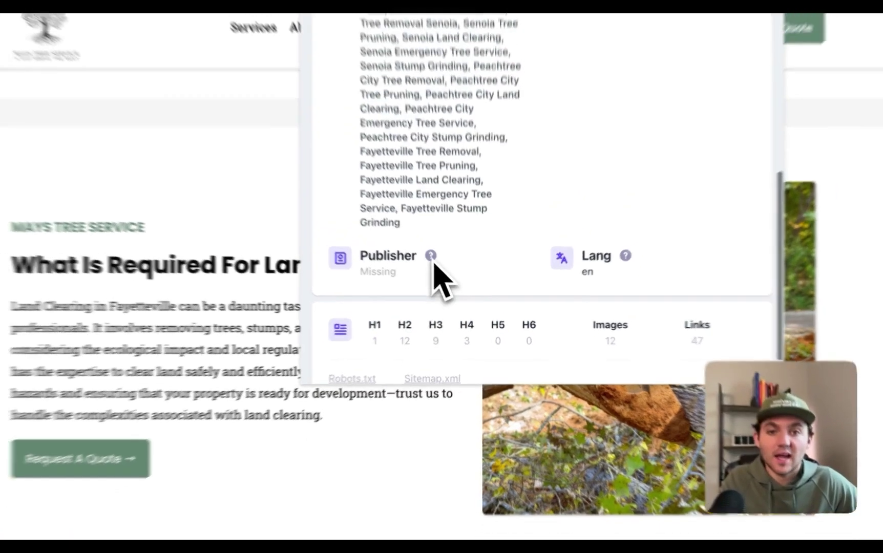
scroll(412, 267, up, 5)
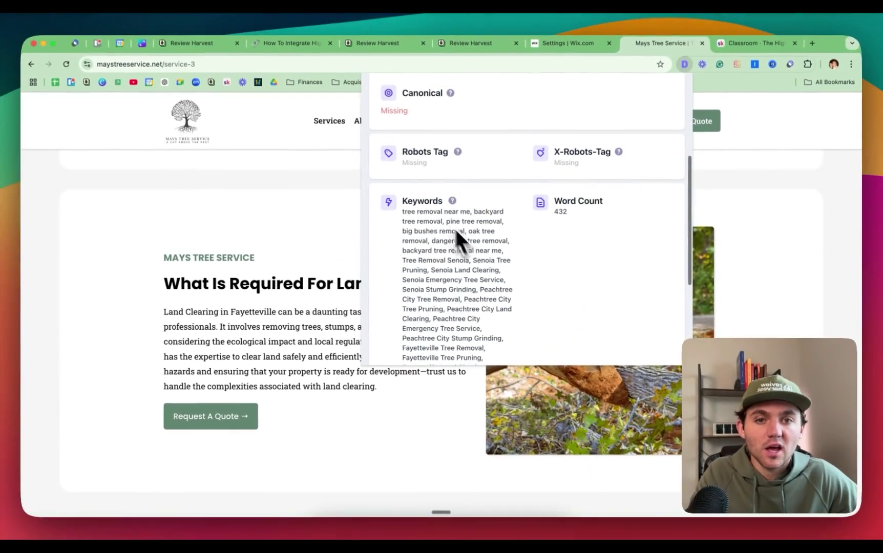
scroll(497, 314, up, 2)
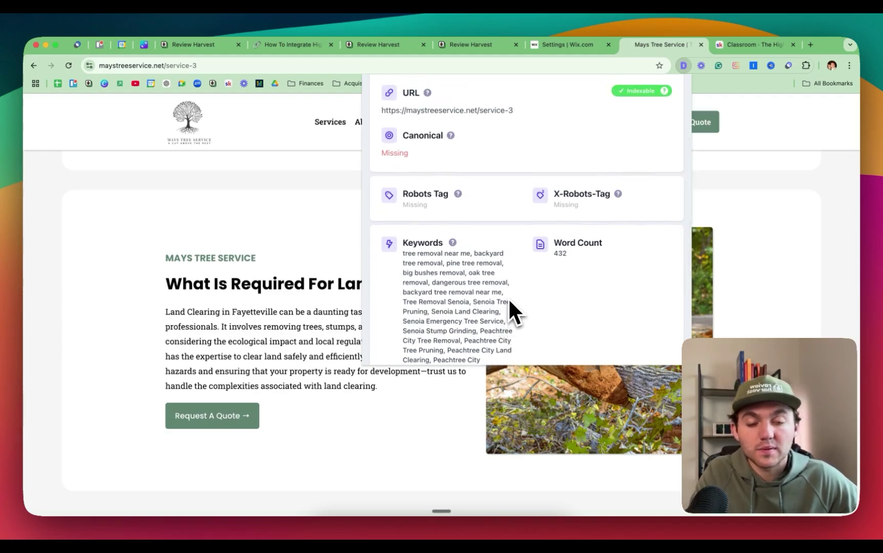
scroll(508, 307, up, 3)
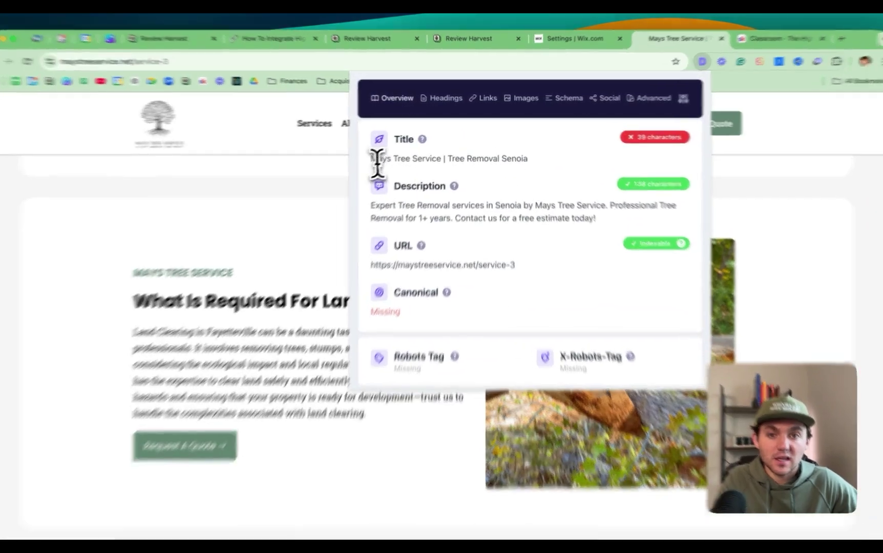
drag(373, 159, 513, 158)
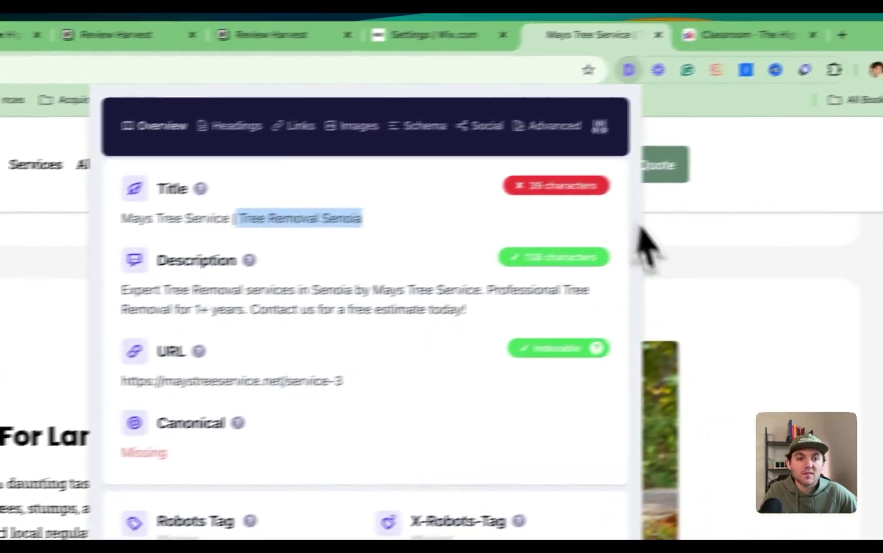
click(821, 208)
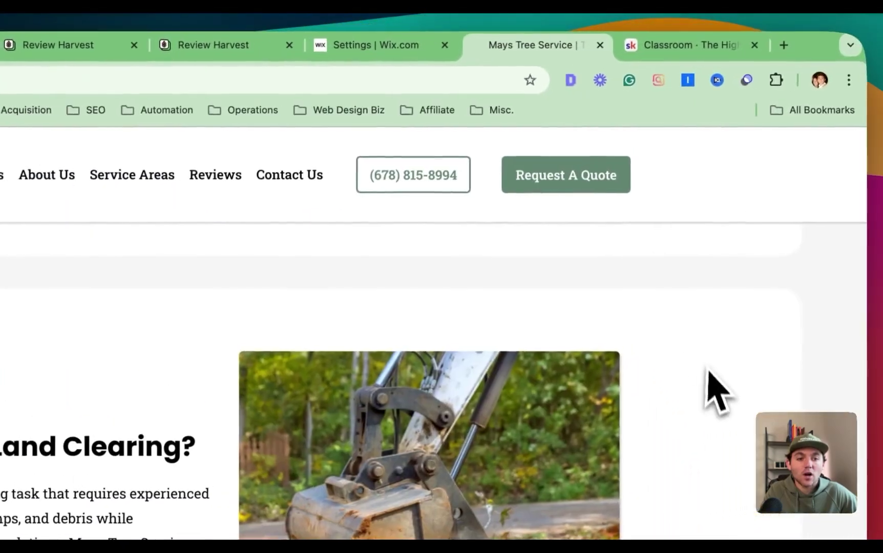
scroll(713, 390, up, 5)
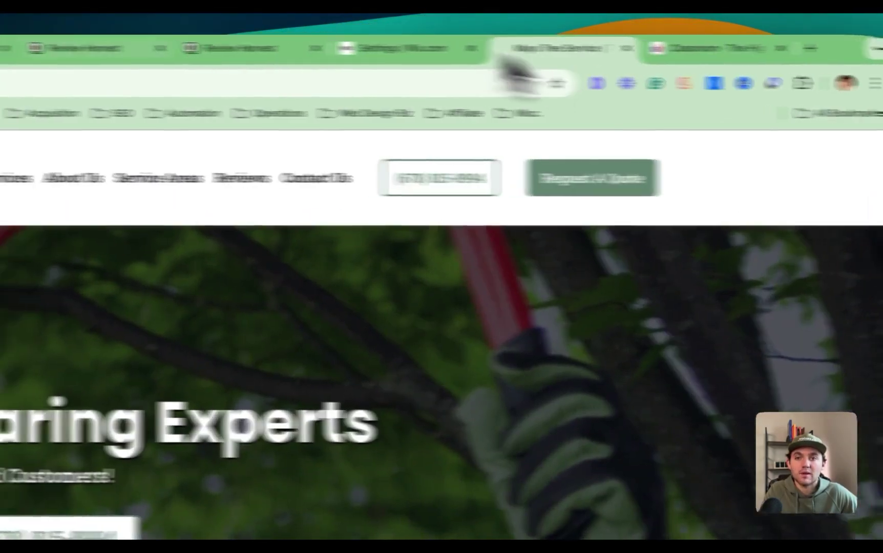
mouse_move(251, 177)
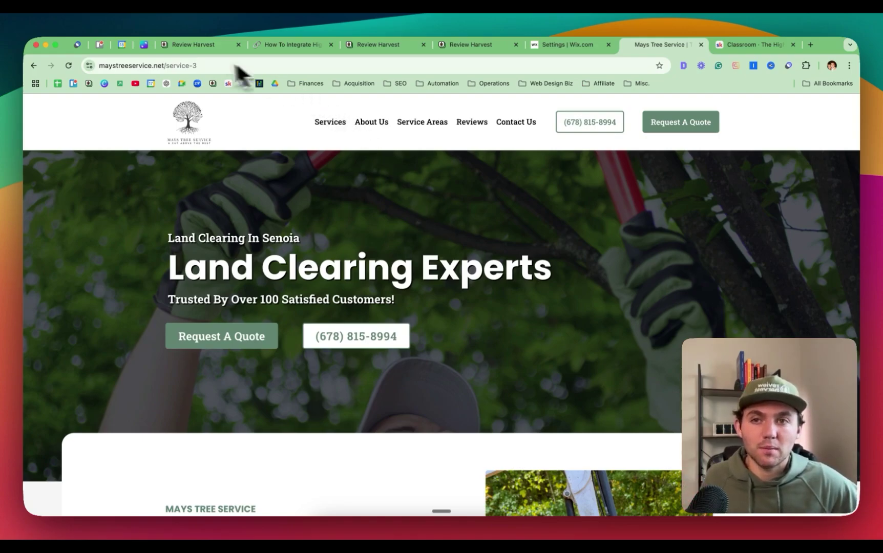
Step: Go back to GoHighLevel and open Settings > Custom Values
click(215, 45)
scroll(341, 207, down, 5)
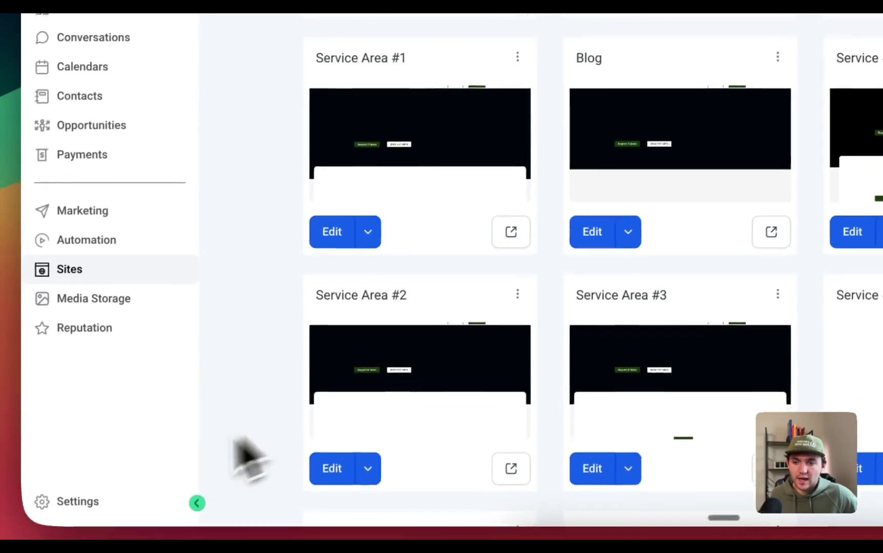
click(79, 502)
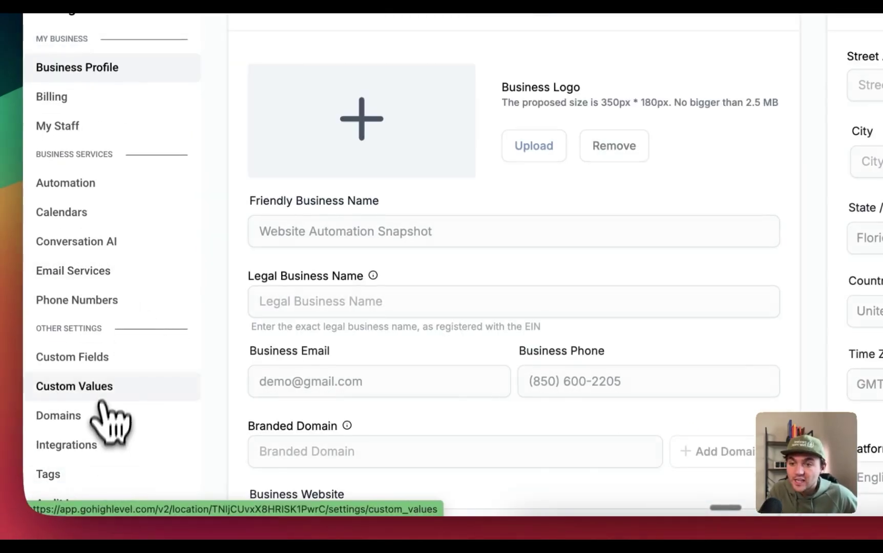
click(100, 387)
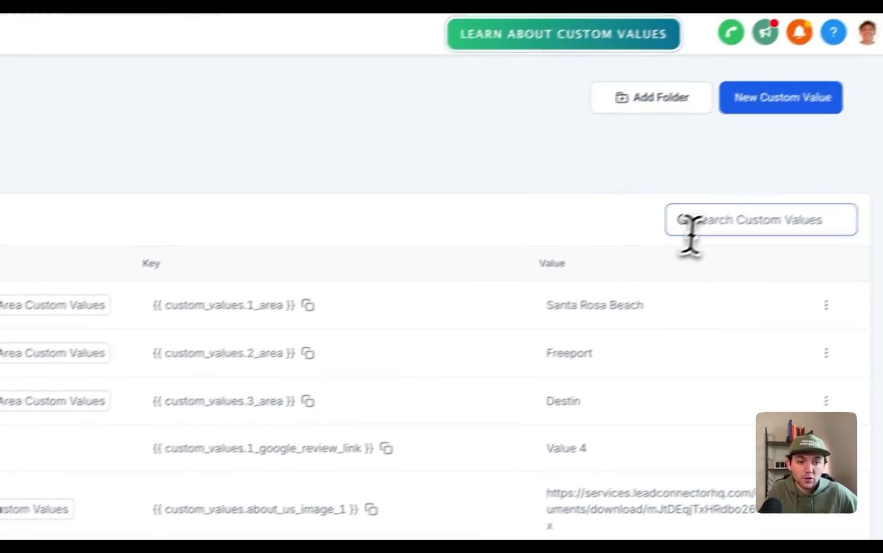
Step: Search the custom values for 'Business Name'
click(695, 234)
text(logo)
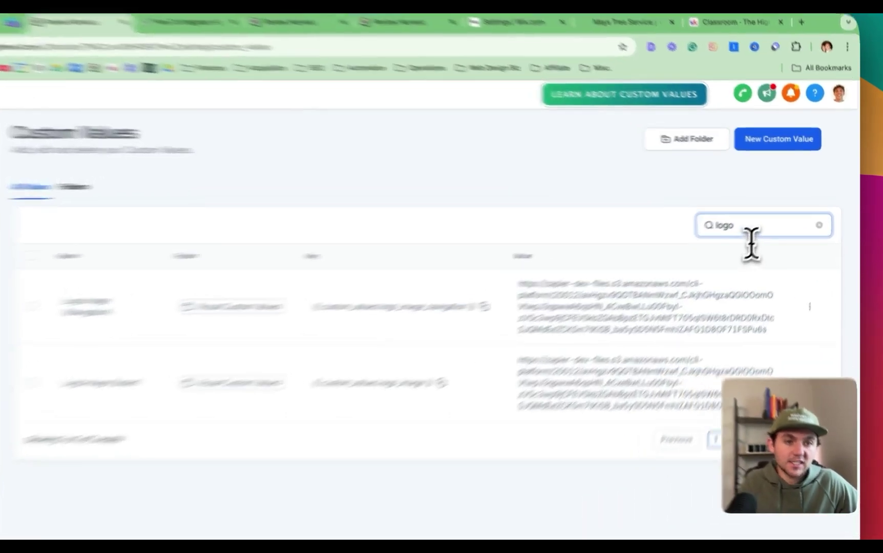
double_click(727, 227)
text(Bus)
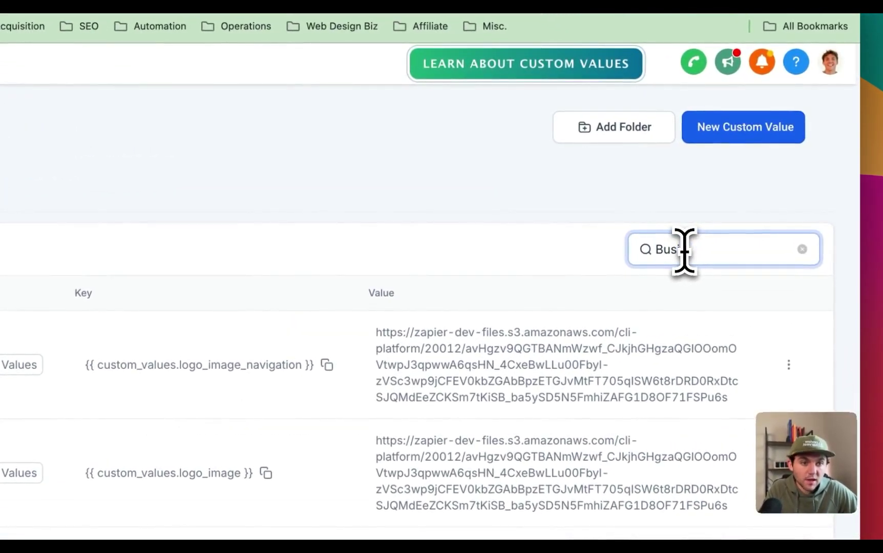
text(iness Name)
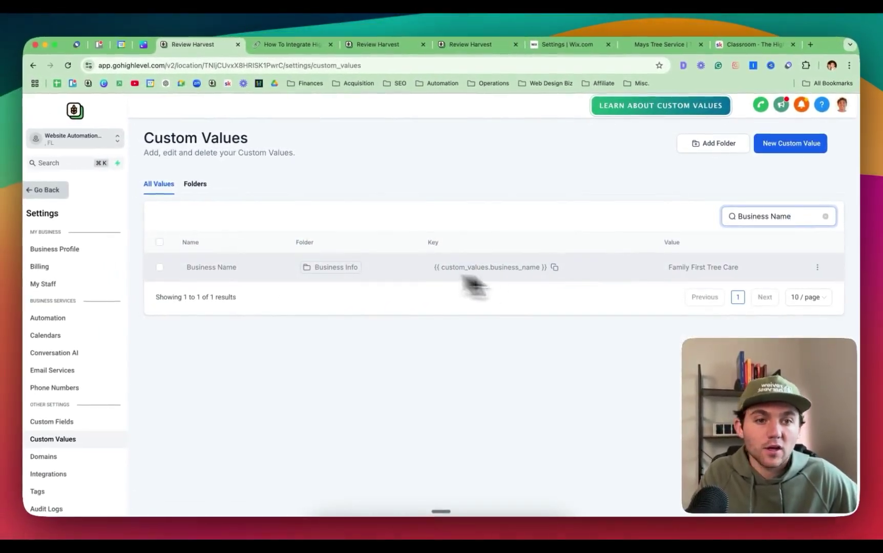